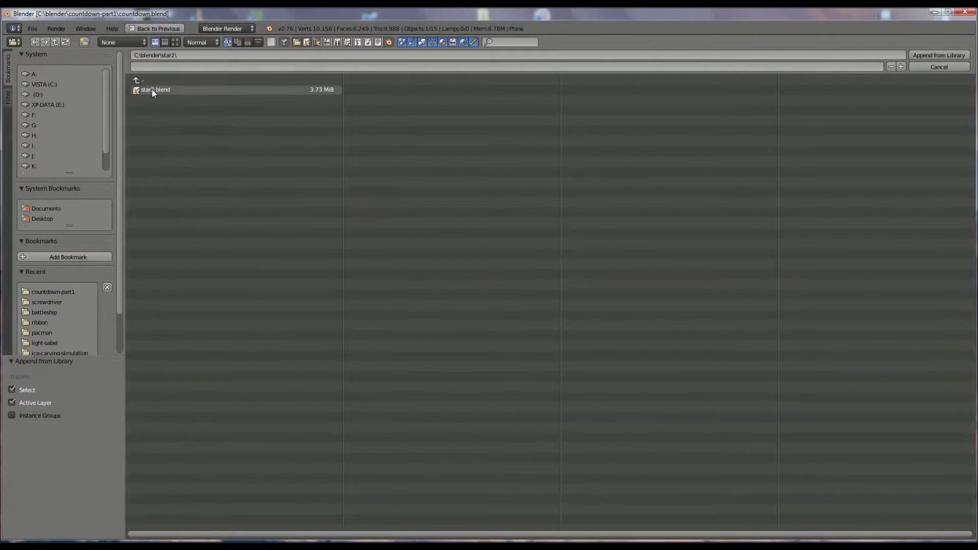
Step: Append the Circle object from star2.blend into the countdown scene
click(152, 89)
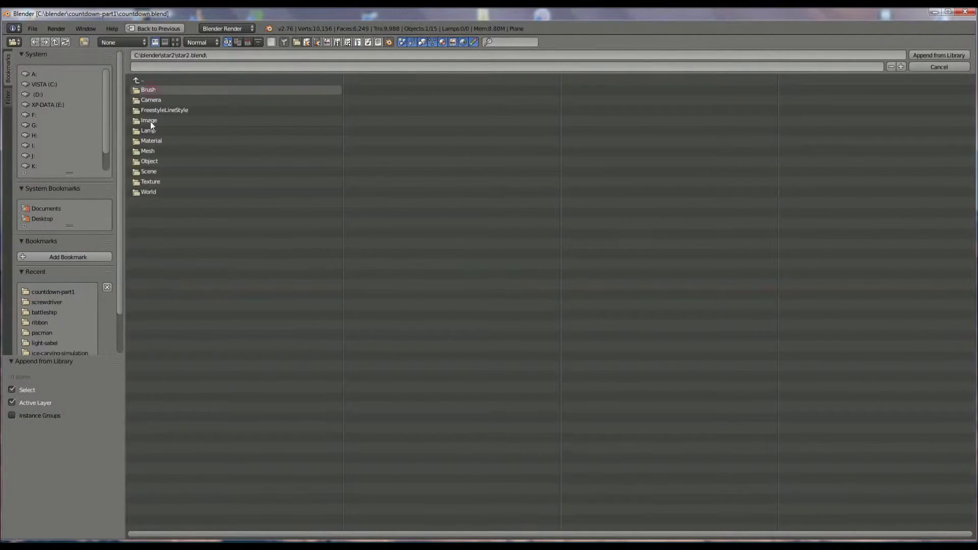
click(151, 162)
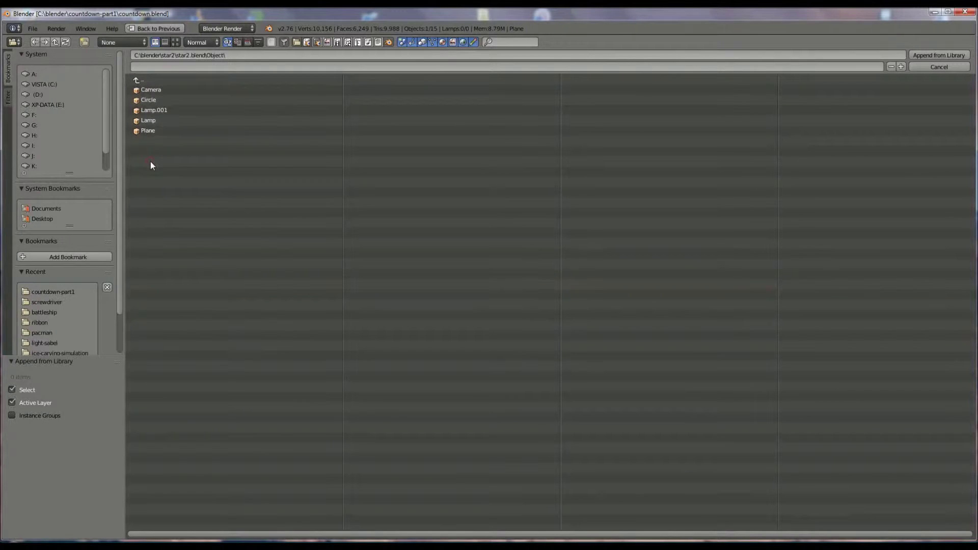
click(156, 131)
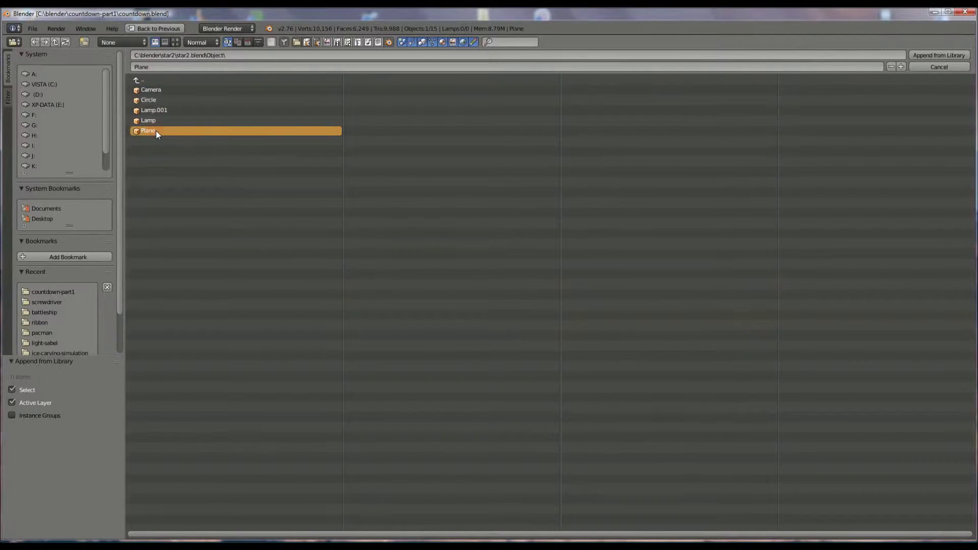
click(145, 100)
click(940, 55)
Step: Raise the appended star 3.17 along Z and rotate it 90° about the X axis
scroll(709, 296, up, 6)
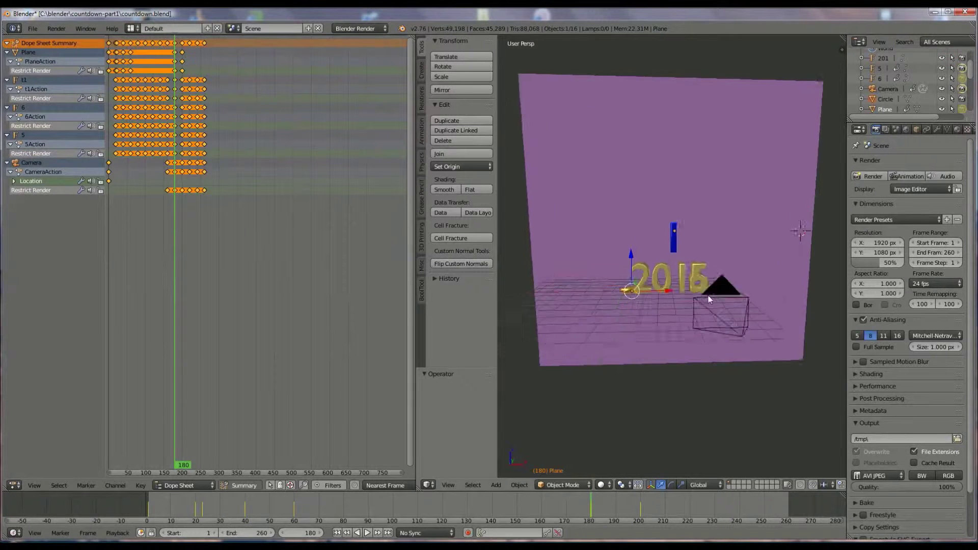
mouse_move(655, 301)
middle_down()
mouse_move(649, 337)
mouse_move(630, 316)
mouse_move(638, 295)
middle_up()
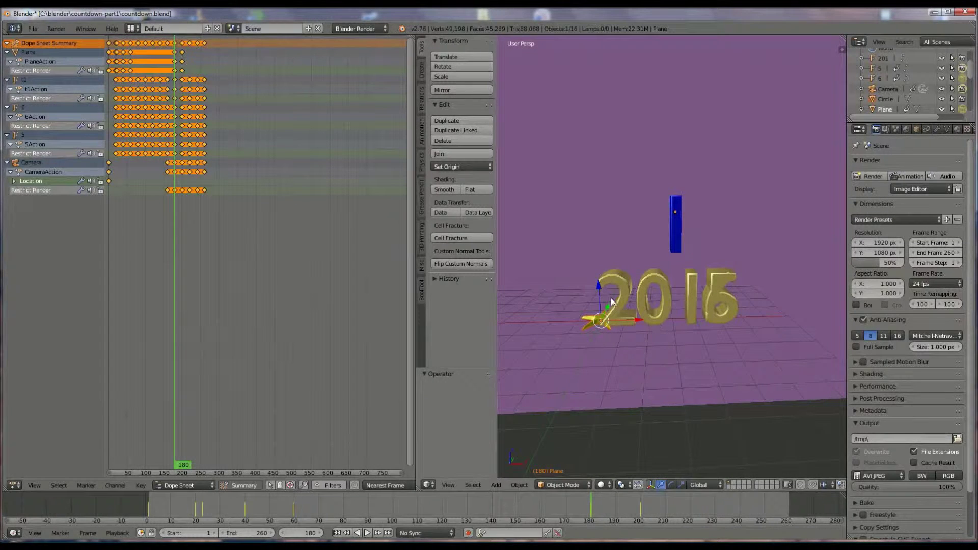
drag(598, 283, 589, 206)
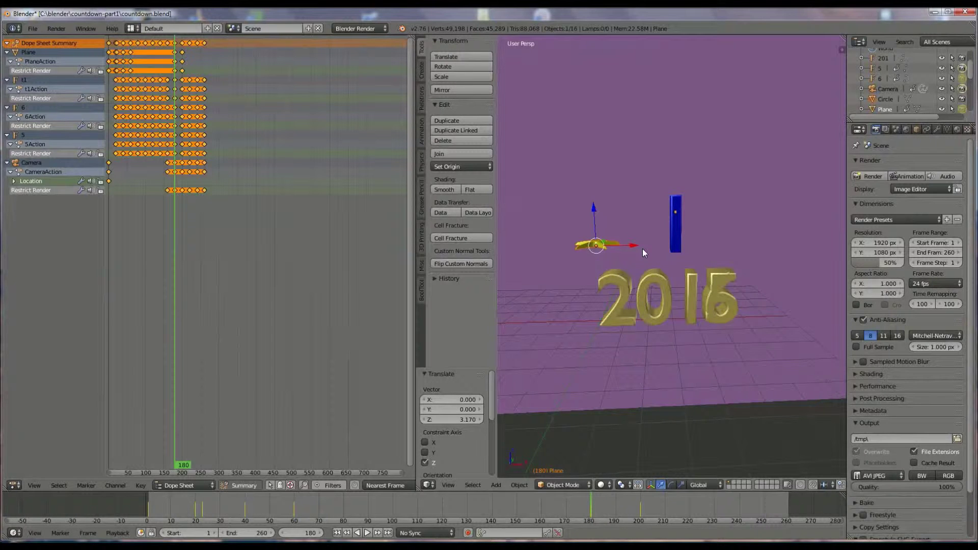
key(r)
key(x)
key(9)
key(0)
key(Return)
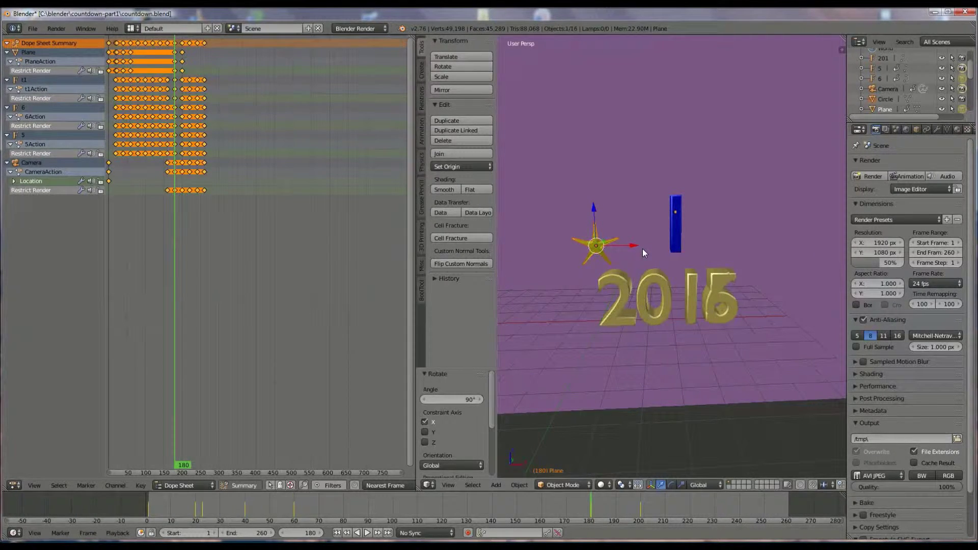
Step: Scale the star down and place it beside the 2 of the 2016 text
key(s)
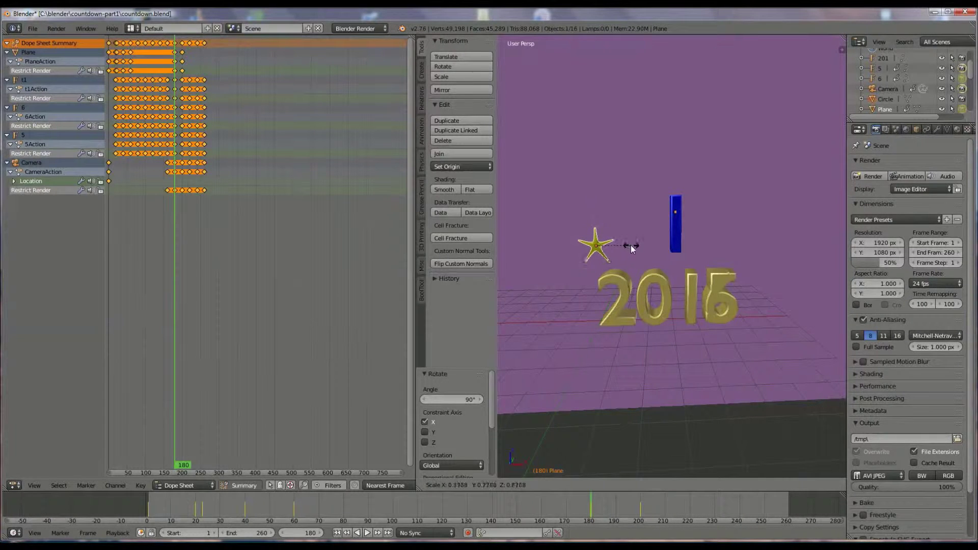
click(625, 244)
drag(630, 244, 563, 261)
drag(612, 302, 608, 301)
Step: Rename the Plane object as star1
scroll(973, 76, down, 5)
scroll(968, 87, up, 5)
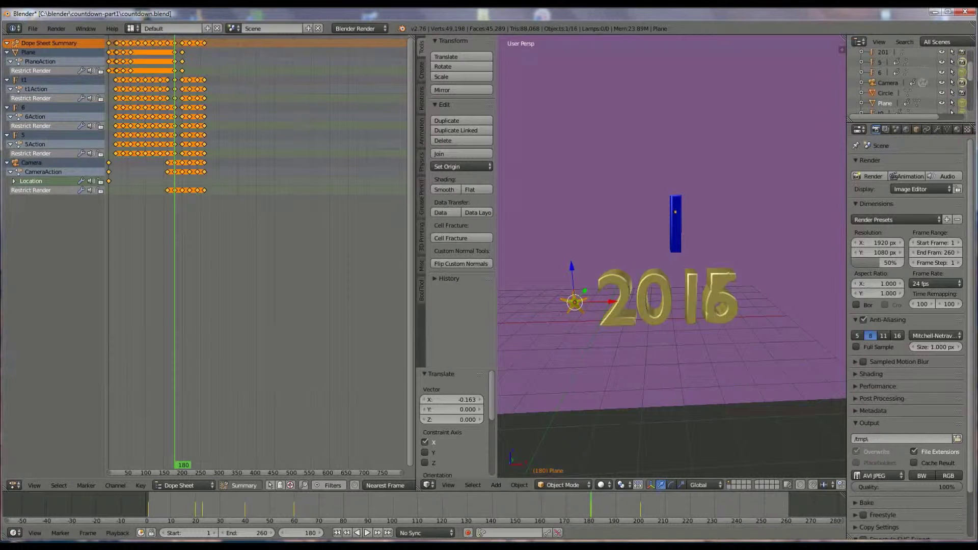
click(889, 104)
text(su)
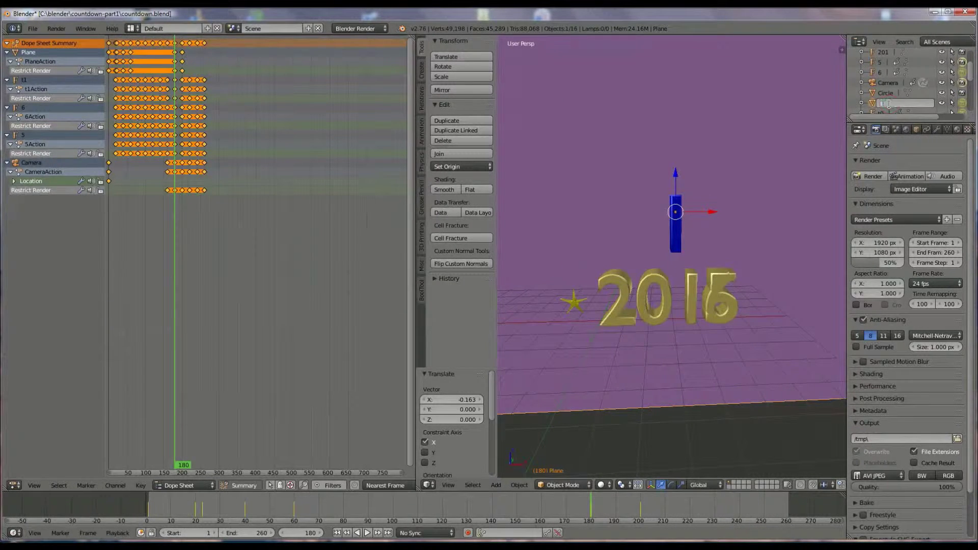
text(ar1)
key(Return)
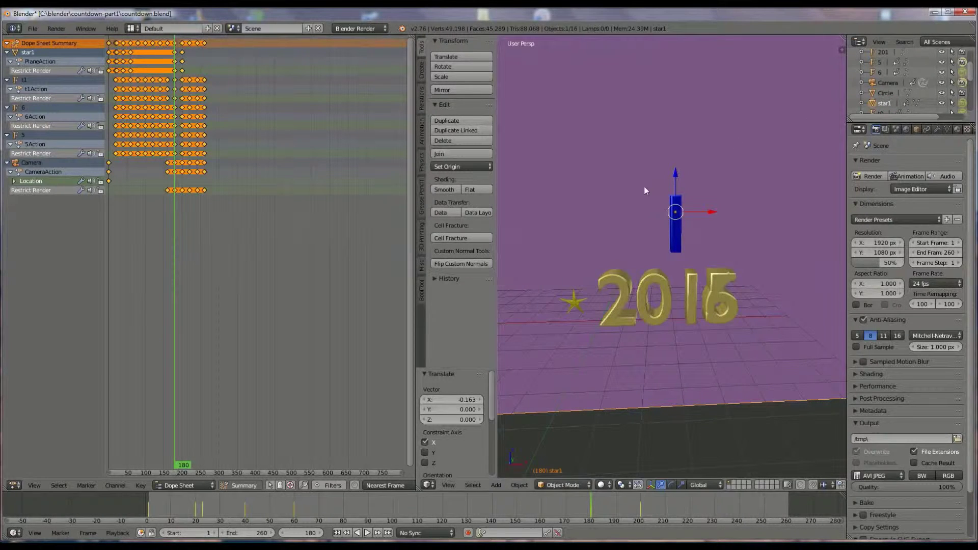
Step: Rename the background object as plane
right_click(573, 306)
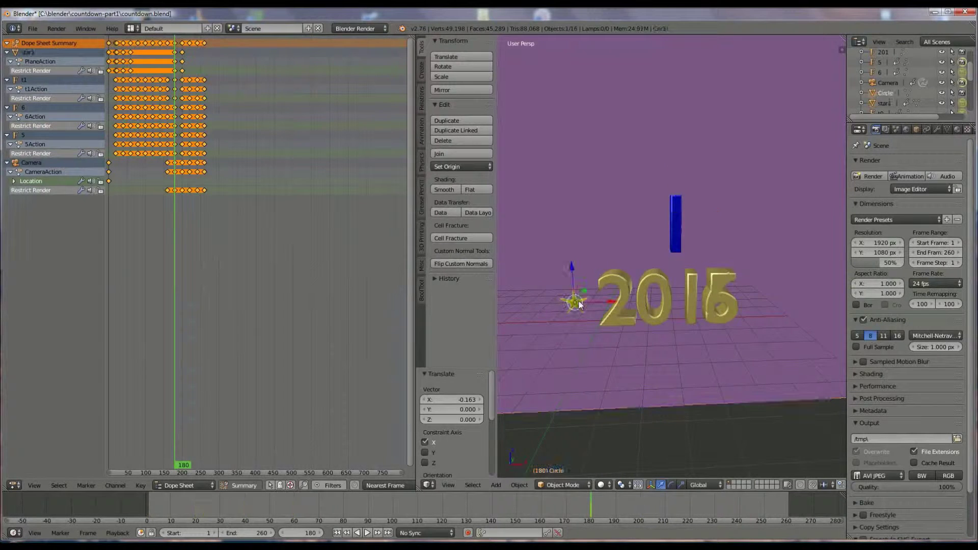
double_click(888, 103)
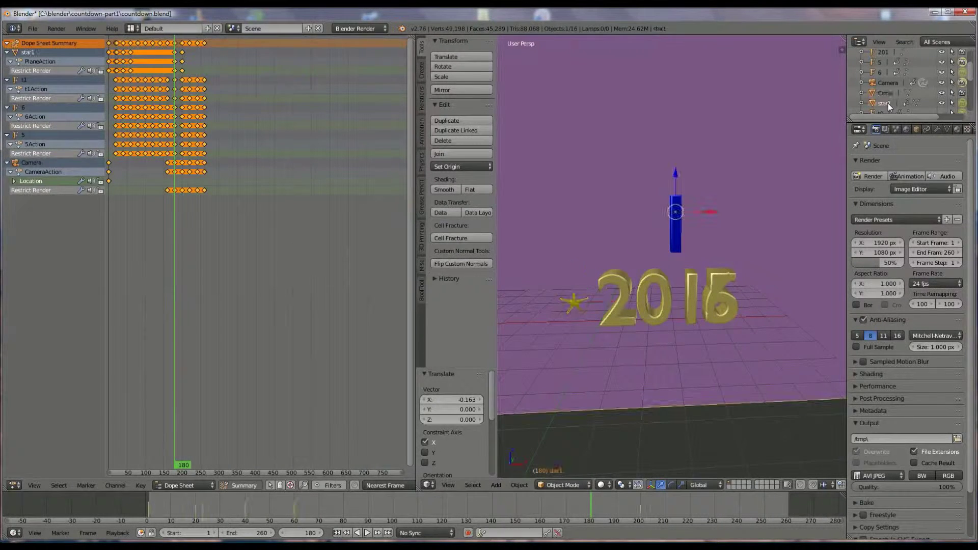
text(plane)
key(Return)
Step: Rename the star object Circle as star1
right_click(580, 301)
double_click(887, 93)
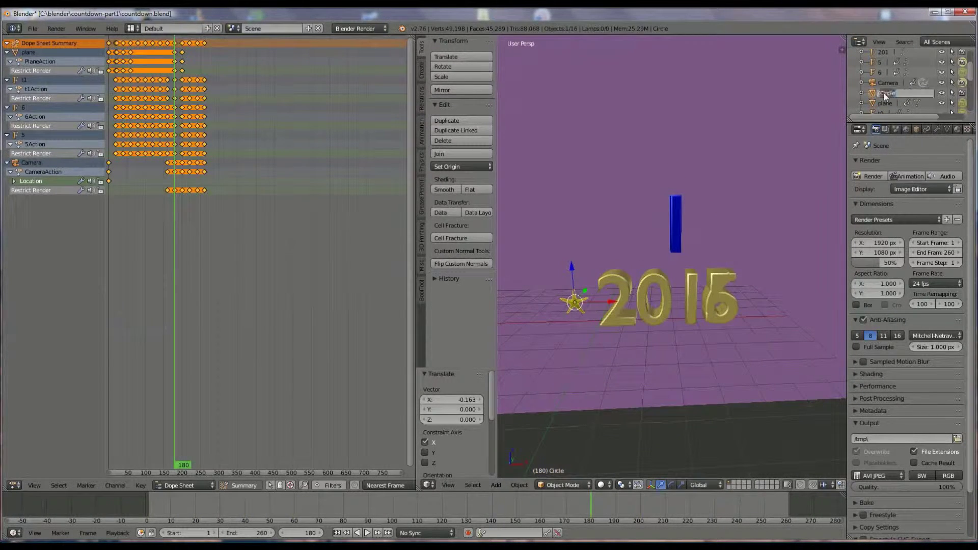
key(BackSpace)
text(star1)
key(Return)
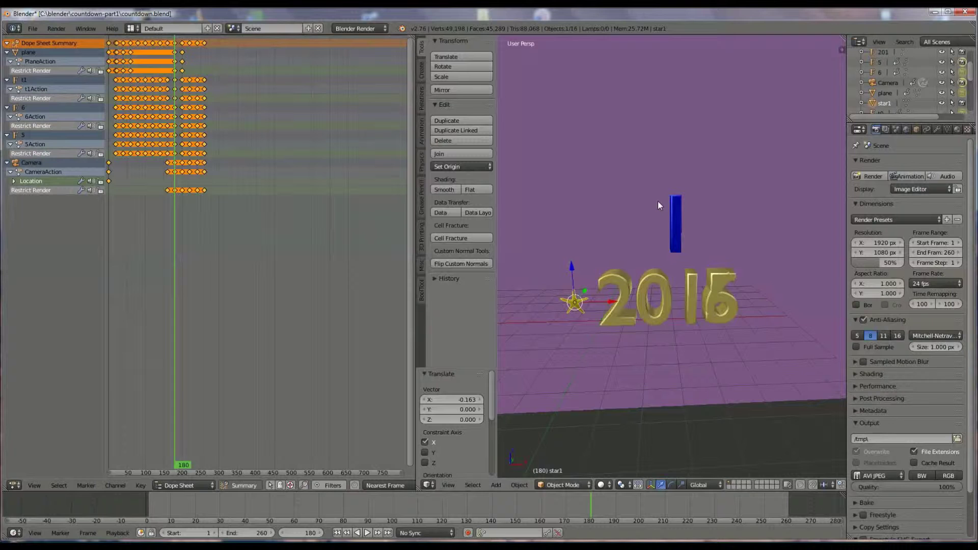
Step: Duplicate star1 about 2.29 up along Z, shift the copy slightly along positive X and lower it by 0.24
key(shift+d)
key(z)
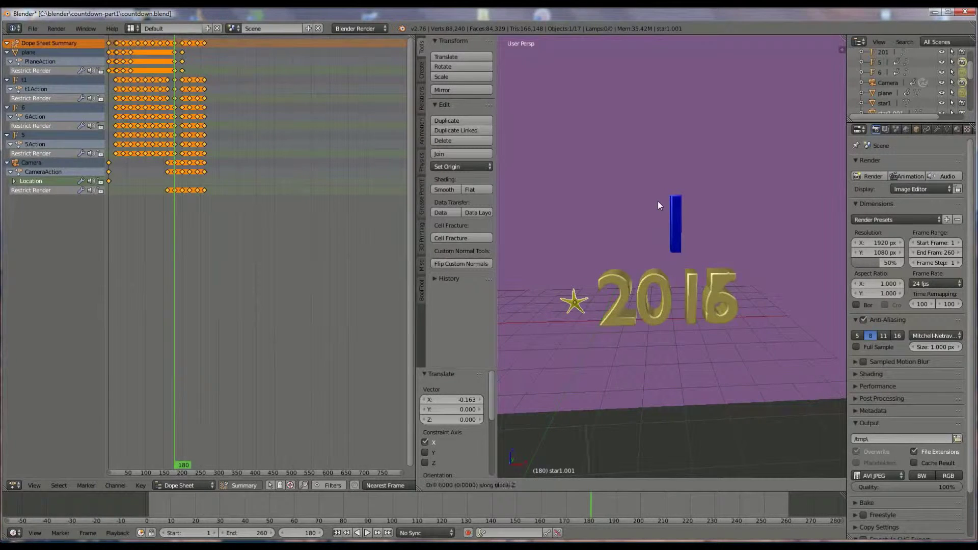
click(635, 146)
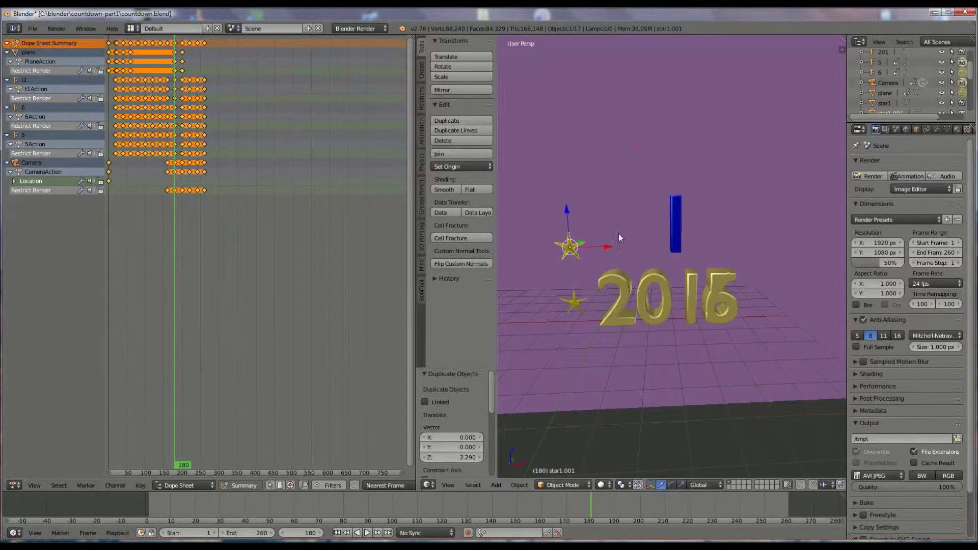
middle_drag(619, 239, 617, 224)
drag(609, 240, 625, 242)
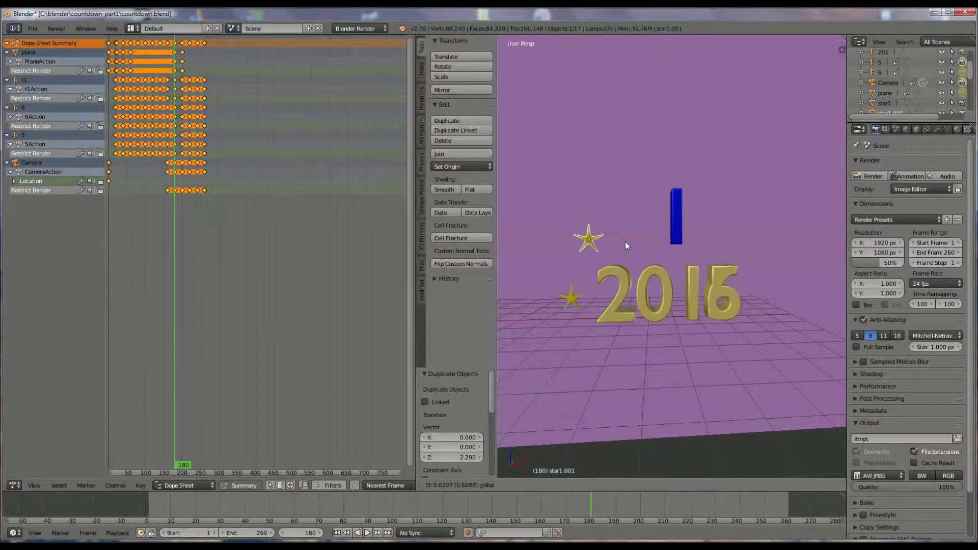
drag(589, 198, 589, 205)
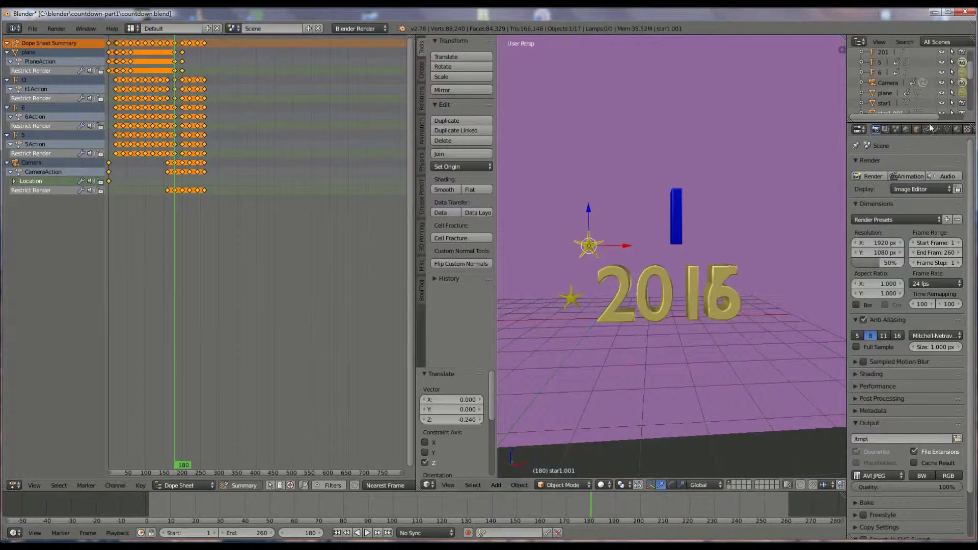
Step: Rename the duplicated star as star2
double_click(888, 111)
key(BackSpace)
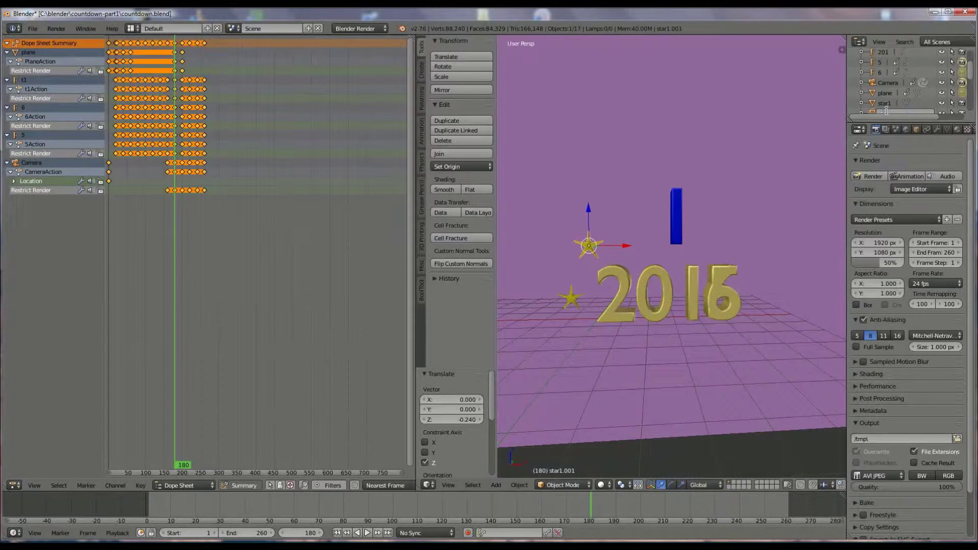
text(star2)
key(Return)
scroll(958, 82, down, 3)
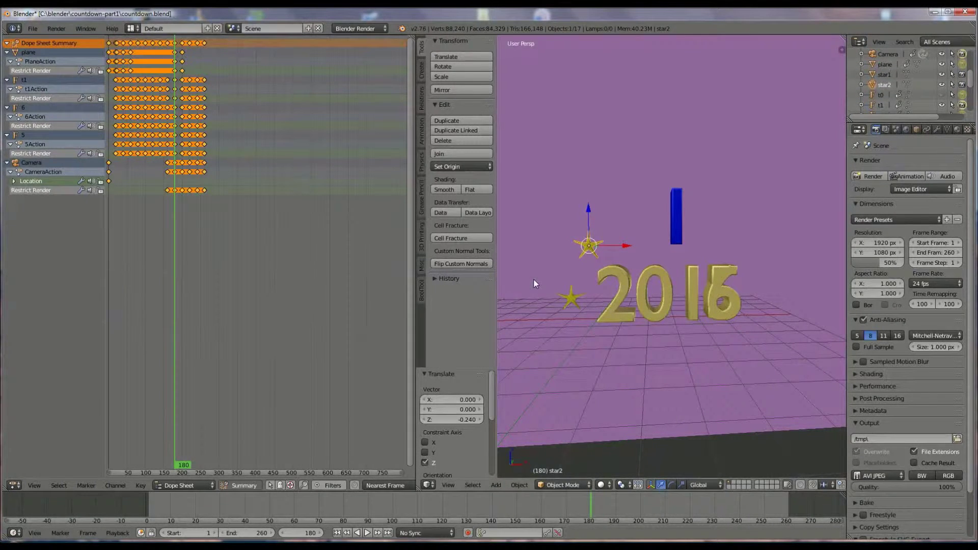
Step: Duplicate star2 about 1.75 along X and raise the copy about 0.75 along Z
key(shift+d)
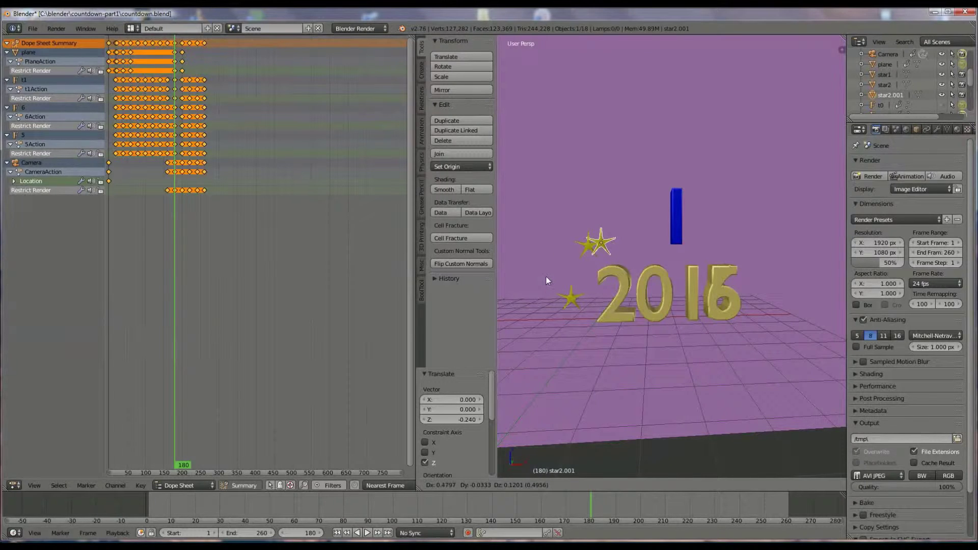
key(x)
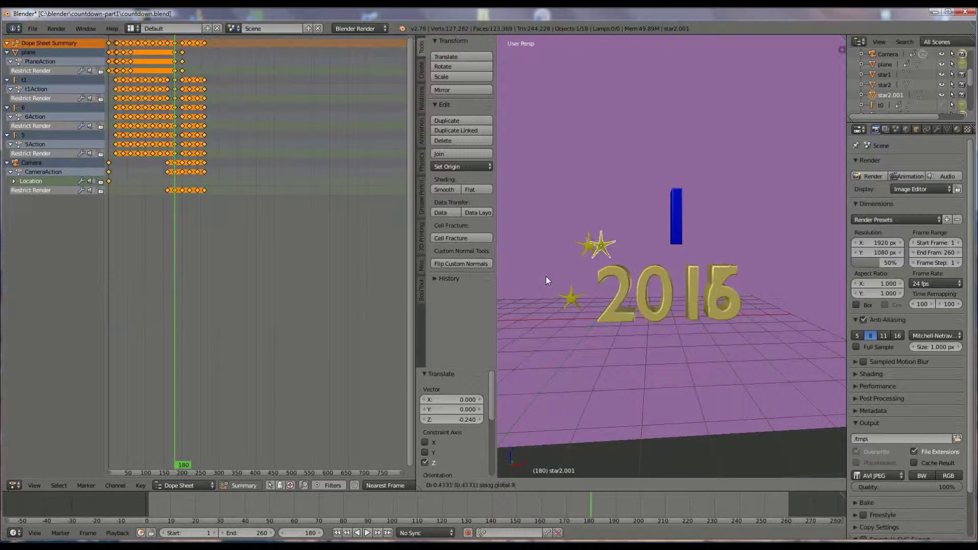
click(579, 276)
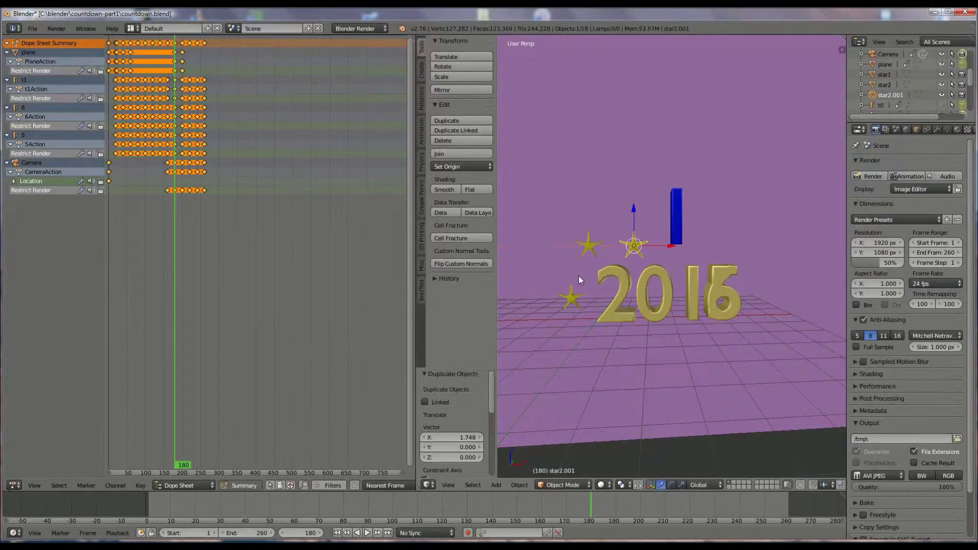
key(g)
key(z)
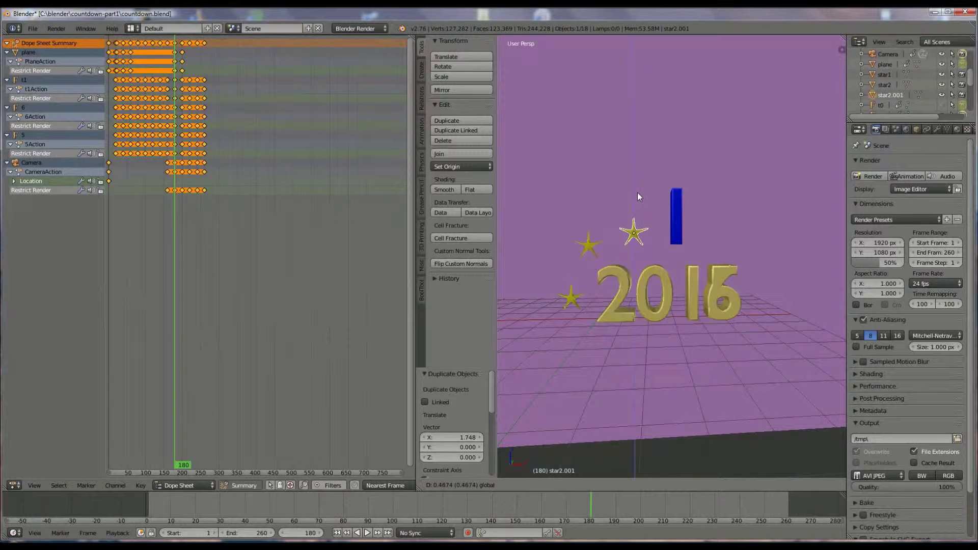
click(638, 189)
Step: Lower star2 by about 0.12 along Z and move the third star about 0.12 along X
right_click(586, 250)
key(g)
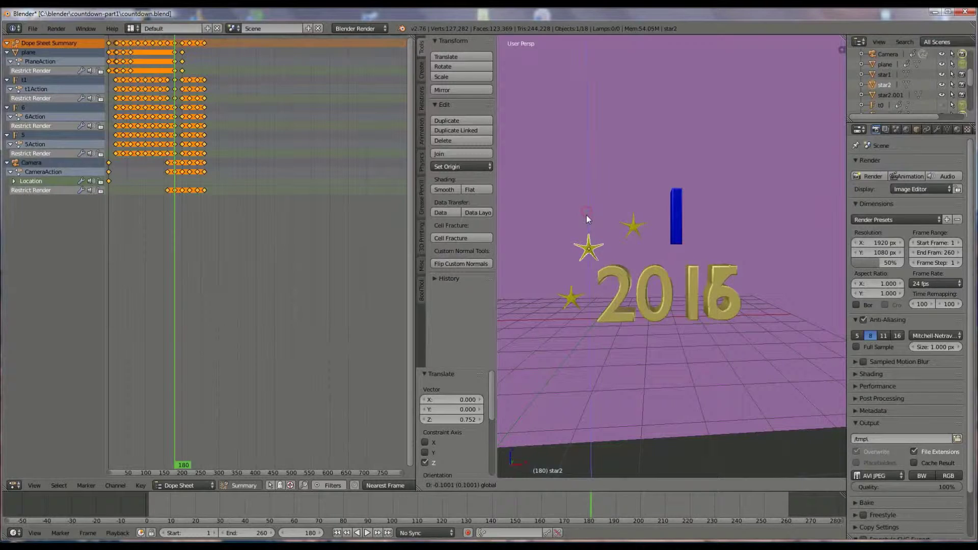
click(599, 214)
right_click(642, 224)
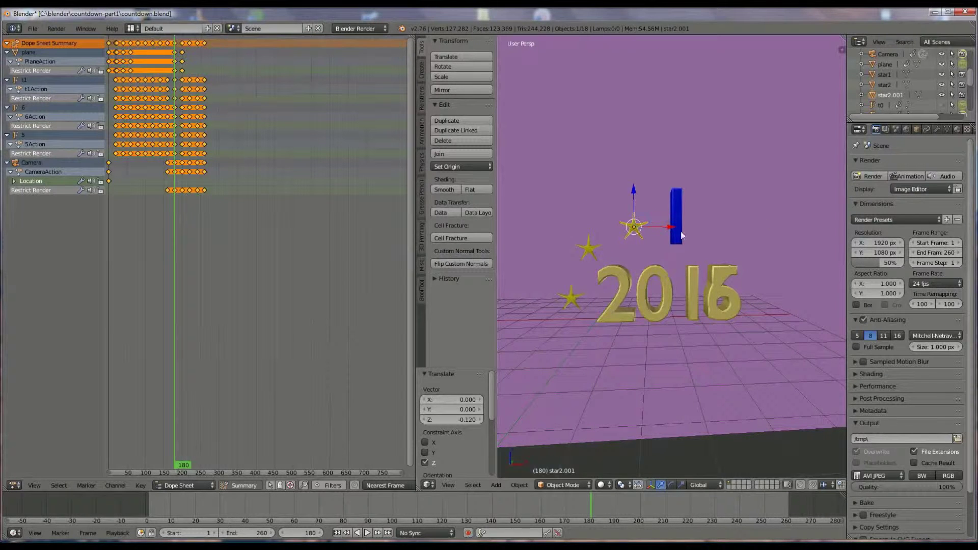
key(g)
key(x)
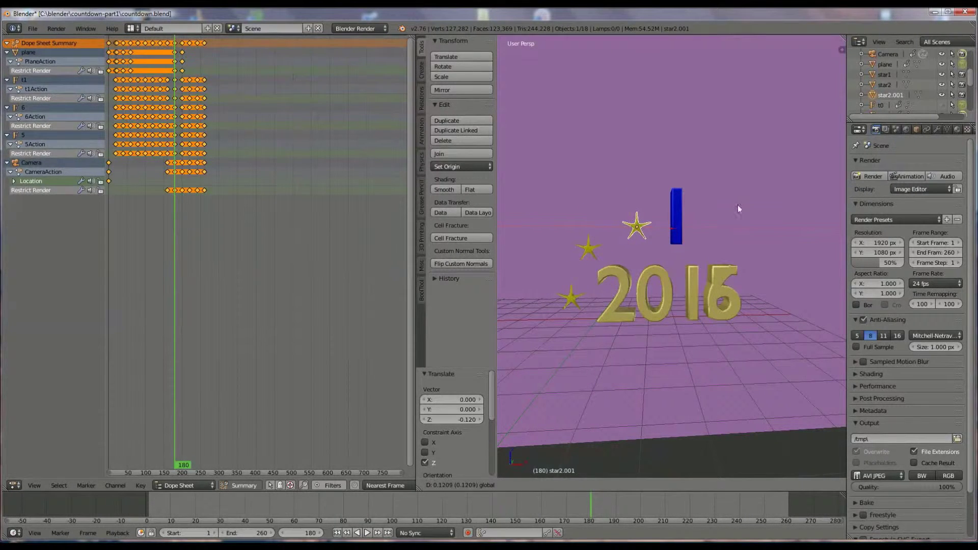
click(671, 225)
Step: Rename the third star as star3
double_click(891, 95)
key(BackSpace)
text(star3)
key(Return)
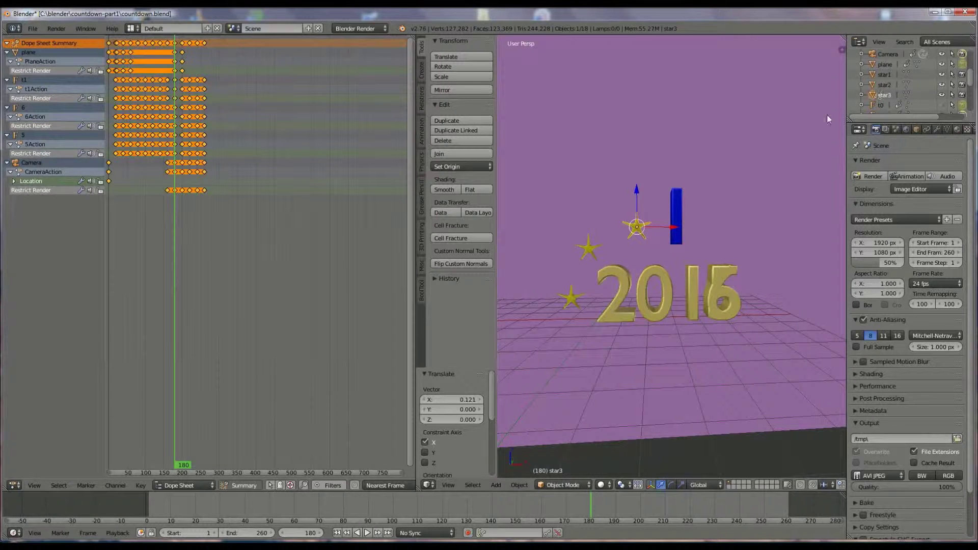
Step: Duplicate star3 about 1.57 along X and raise the copy slightly along Z, behind the blue number 1
key(shift+d)
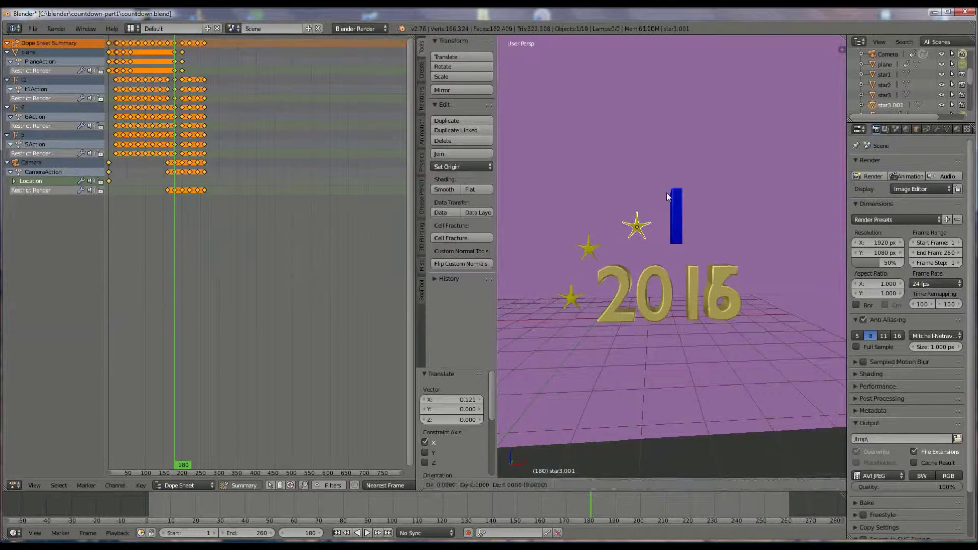
key(x)
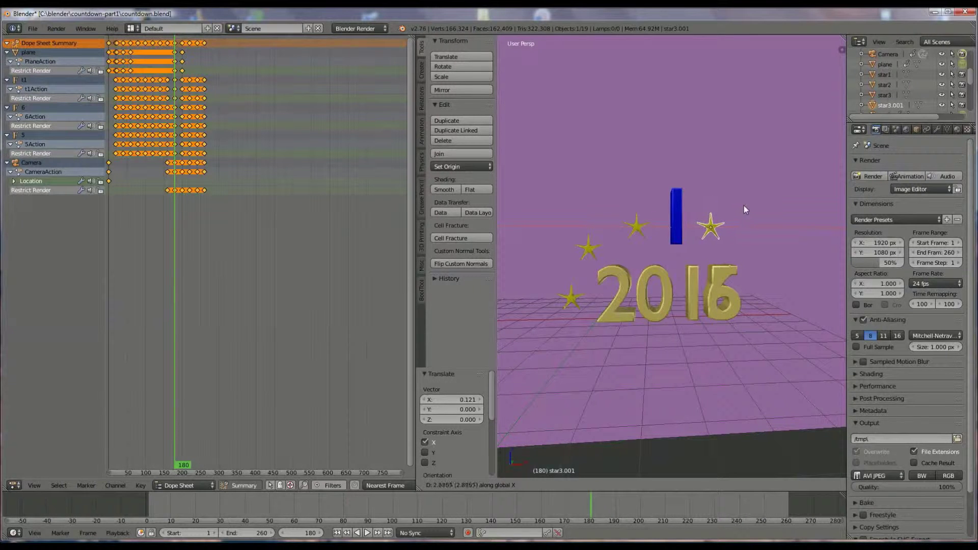
click(706, 192)
key(g)
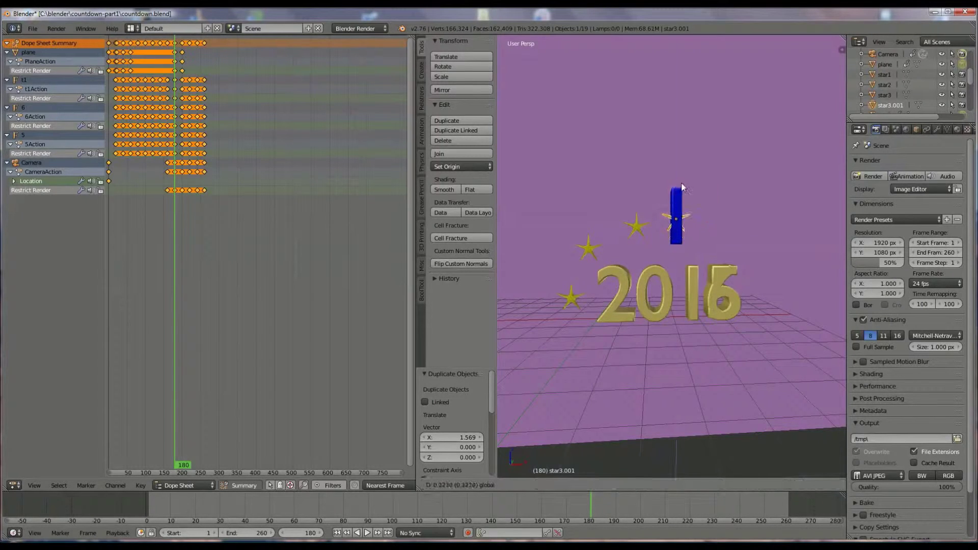
click(681, 182)
Step: Lower star3 by about 0.18 along Z and shift it slightly along negative X
right_click(637, 227)
drag(636, 193, 635, 196)
key(g)
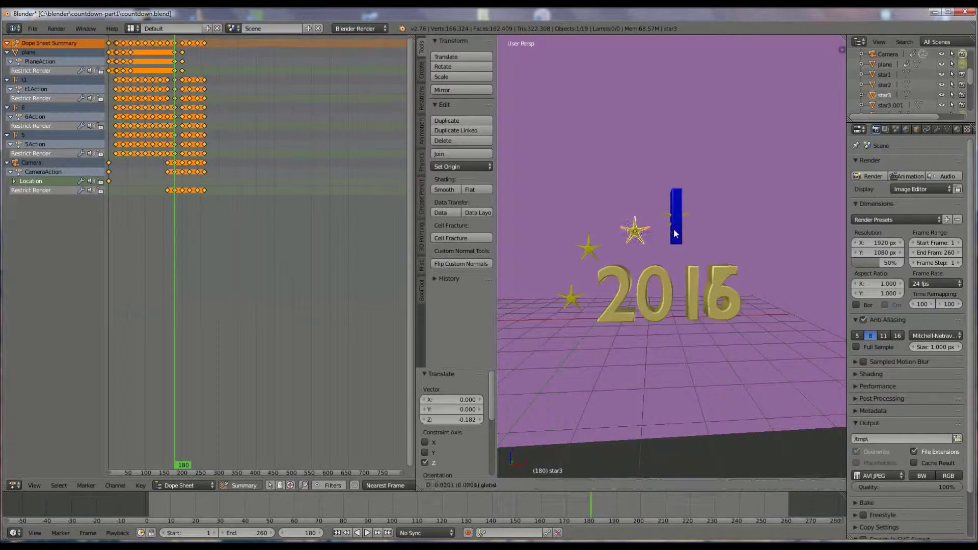
click(653, 237)
Step: Lower star2 by 0.1 and raise star1 by about 0.12 along Z to even out the arc
right_click(588, 250)
key(g)
key(x)
click(588, 215)
right_click(570, 297)
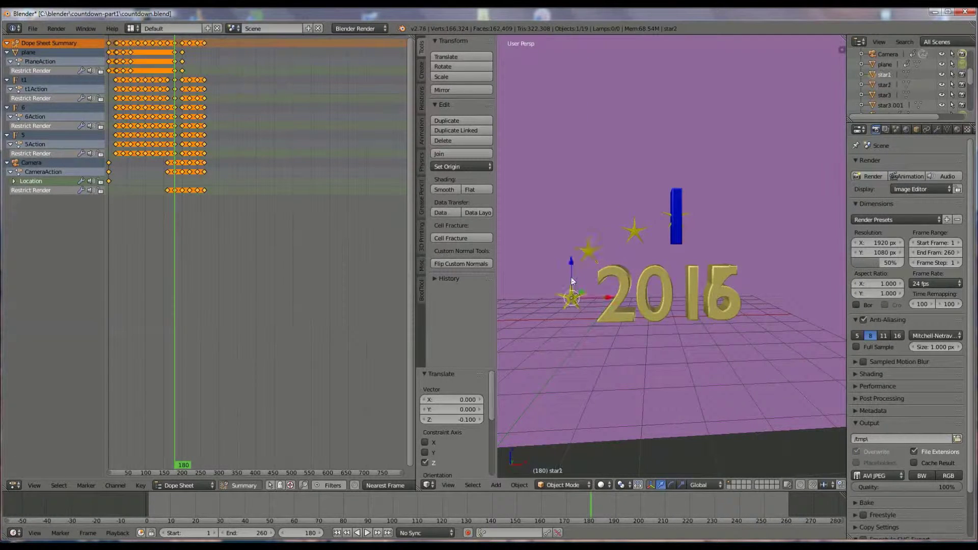
key(g)
key(z)
click(570, 264)
Step: Rename the star behind the blue number 1 as star4
right_click(691, 217)
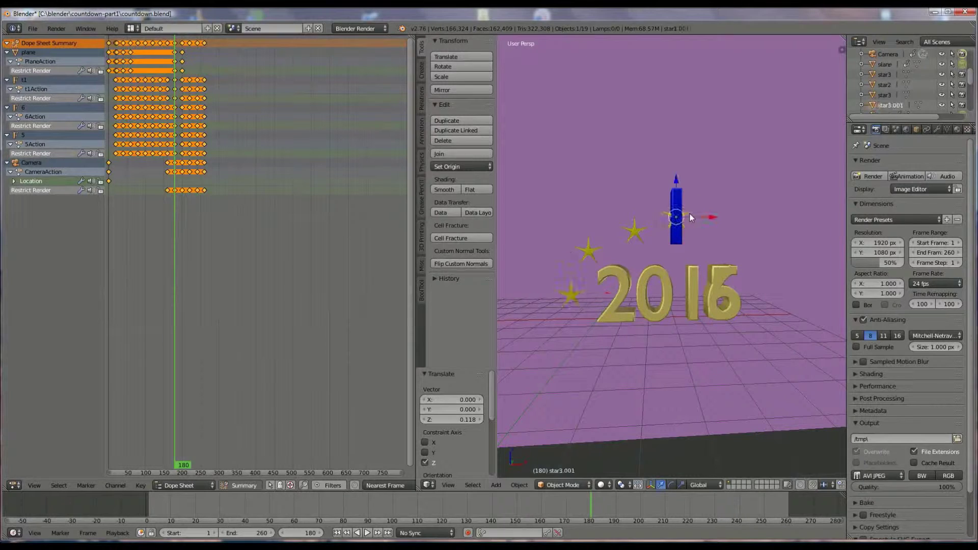
double_click(891, 105)
text(st)
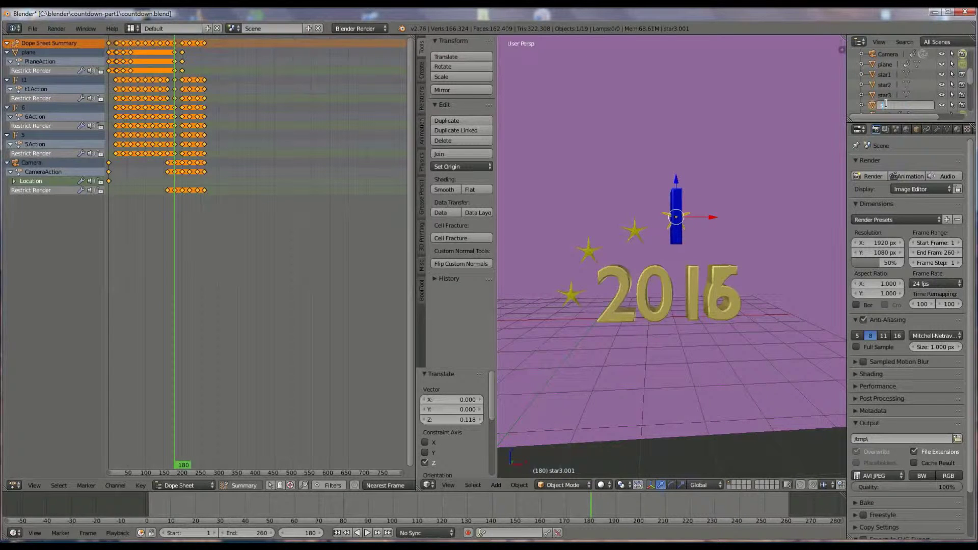
text(ar4)
key(Return)
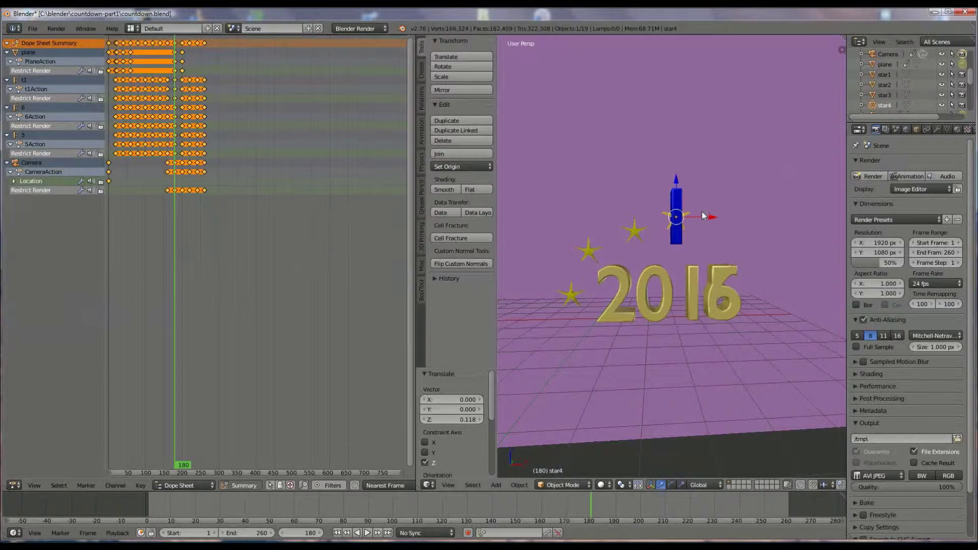
Step: Duplicate star4 about 1.55 along X and lower the copy along Z by about 0.48, plus a further 0.06
key(shift+d)
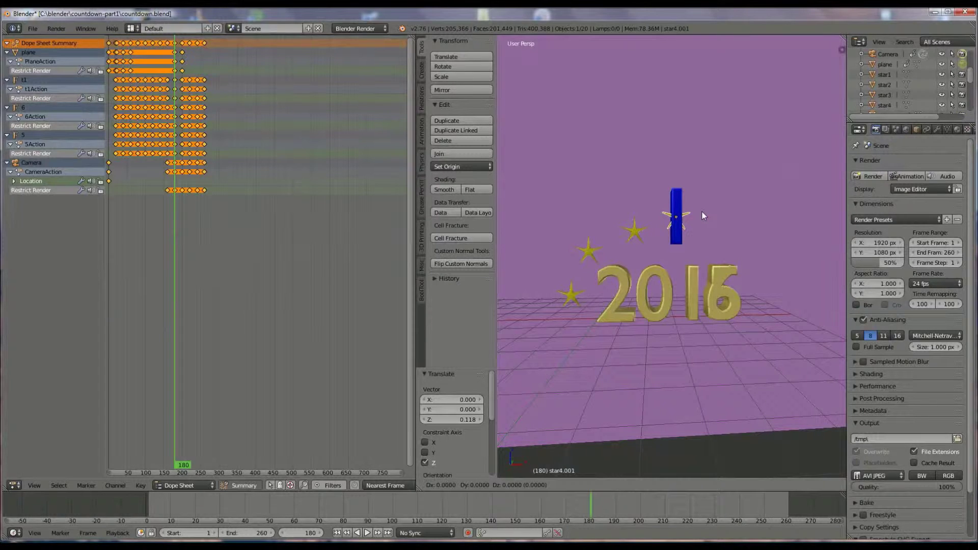
key(x)
click(739, 216)
click(714, 176)
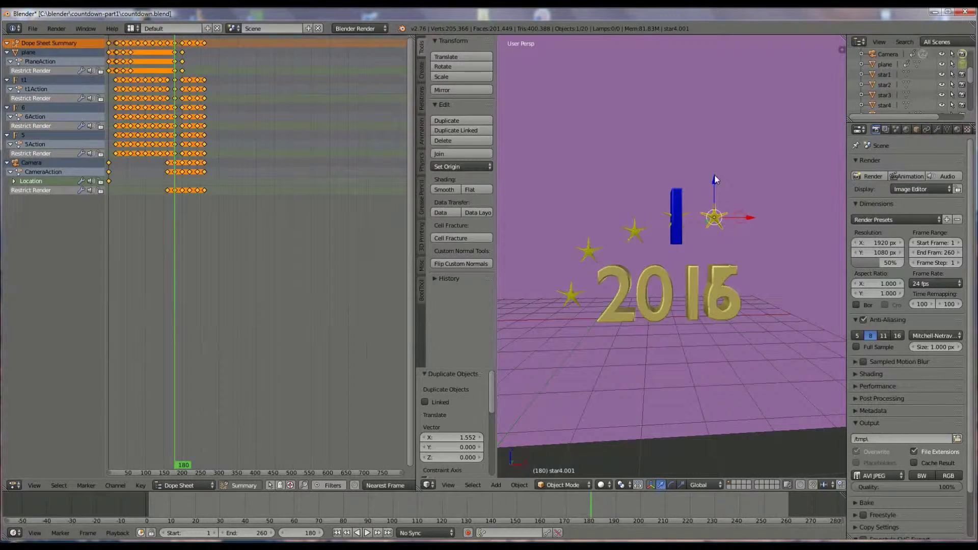
key(g)
key(z)
click(715, 187)
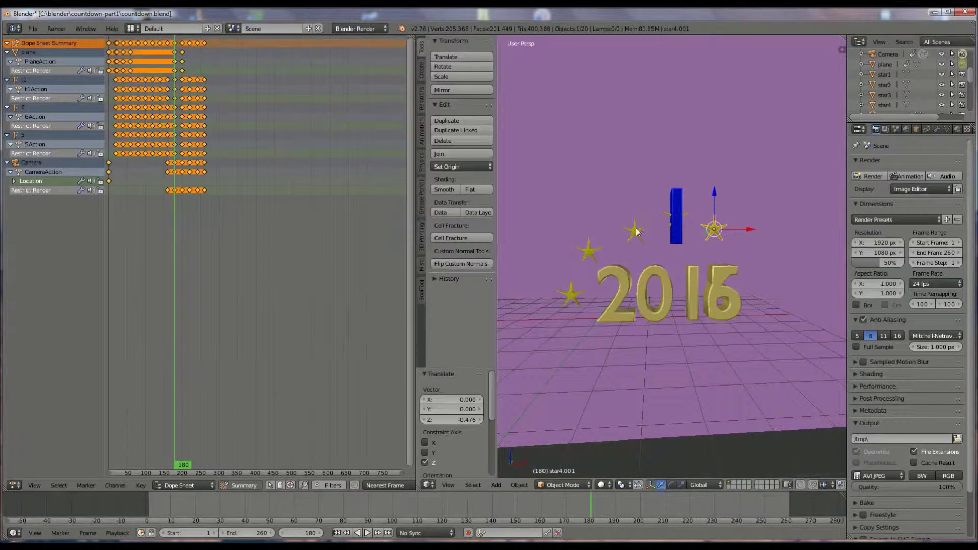
drag(716, 194, 716, 196)
Step: Rename the copy of star4 as star5
scroll(892, 76, down, 5)
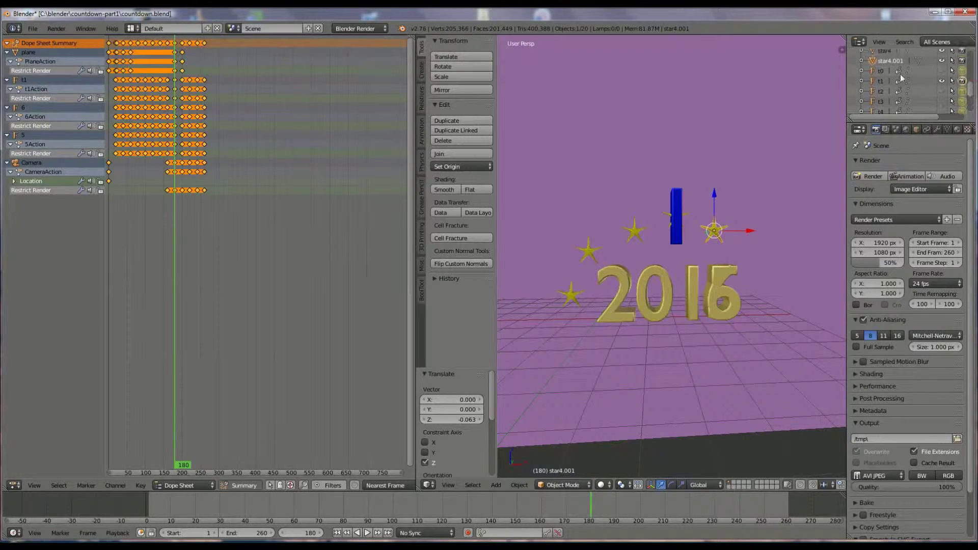
double_click(887, 61)
text(st)
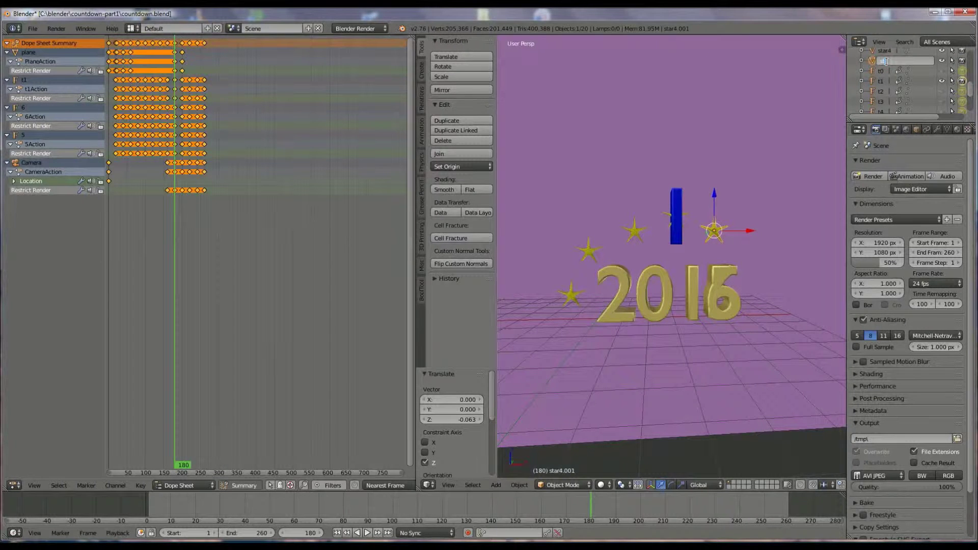
text(ar5)
key(Return)
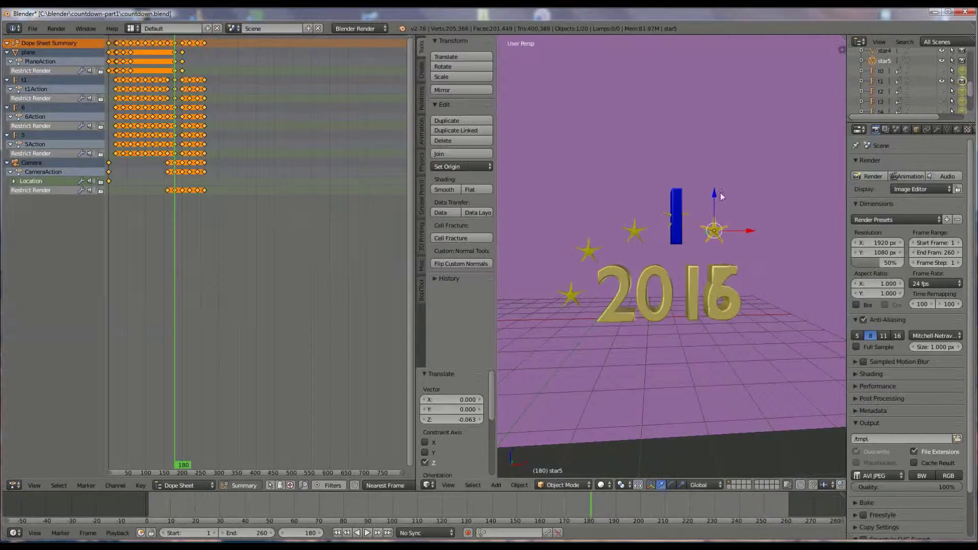
Step: Duplicate star5 about 1.65 along X and lower the copy about 0.84 along Z
key(x)
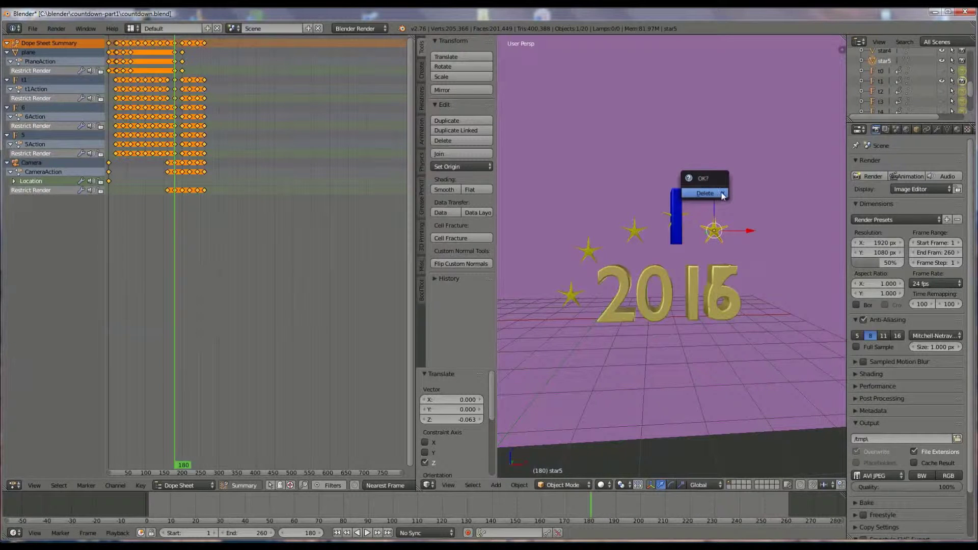
key(Escape)
key(shift+d)
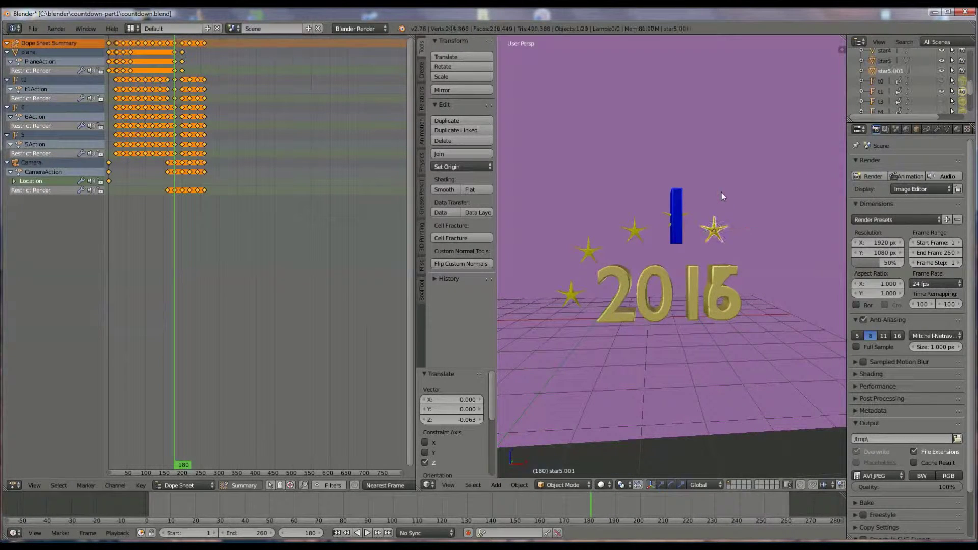
key(x)
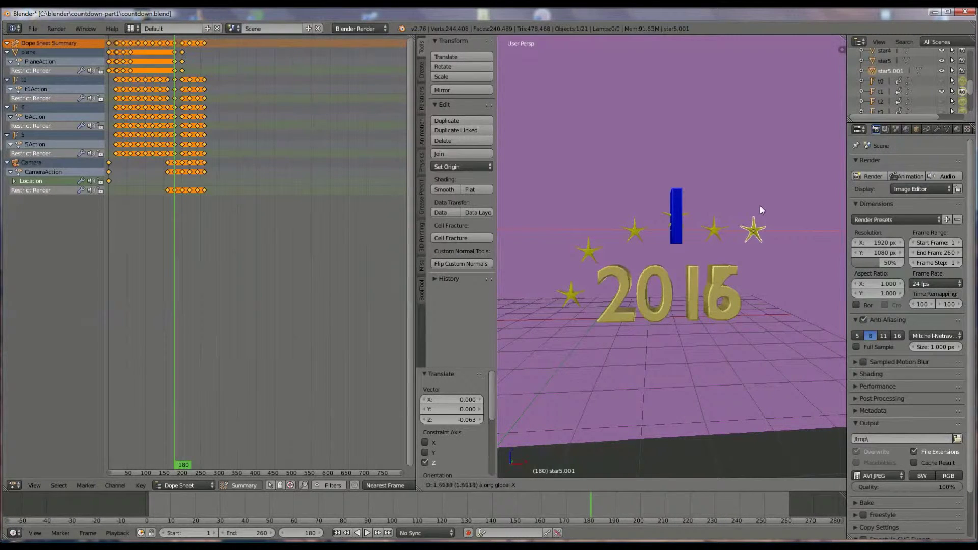
click(761, 206)
key(g)
key(z)
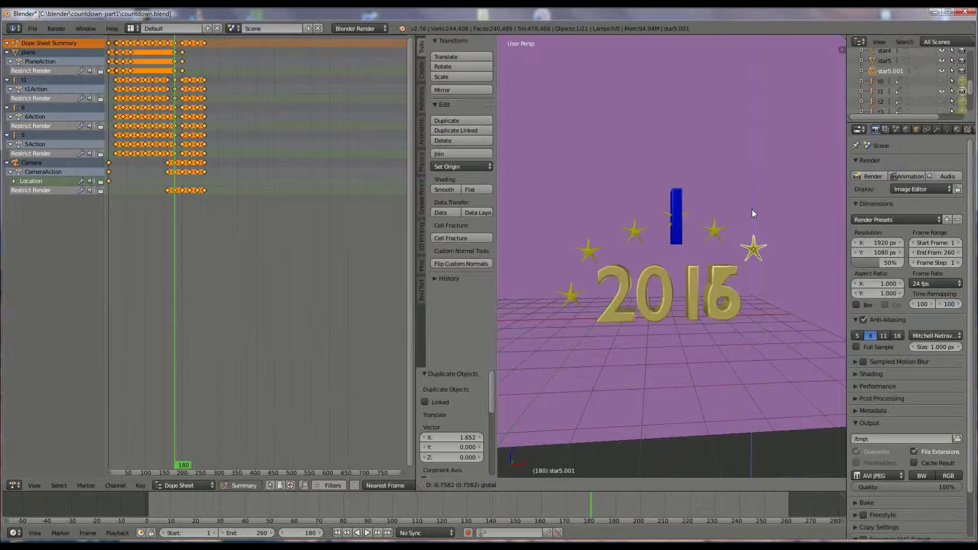
click(751, 212)
Step: Rename the copy of star5 as star6
double_click(886, 74)
key(BackSpace)
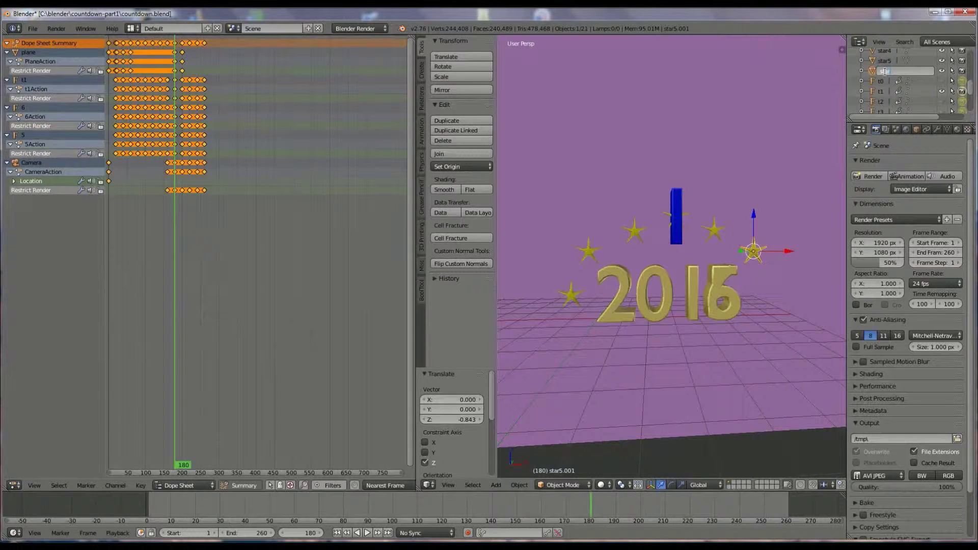
text(star6)
key(Return)
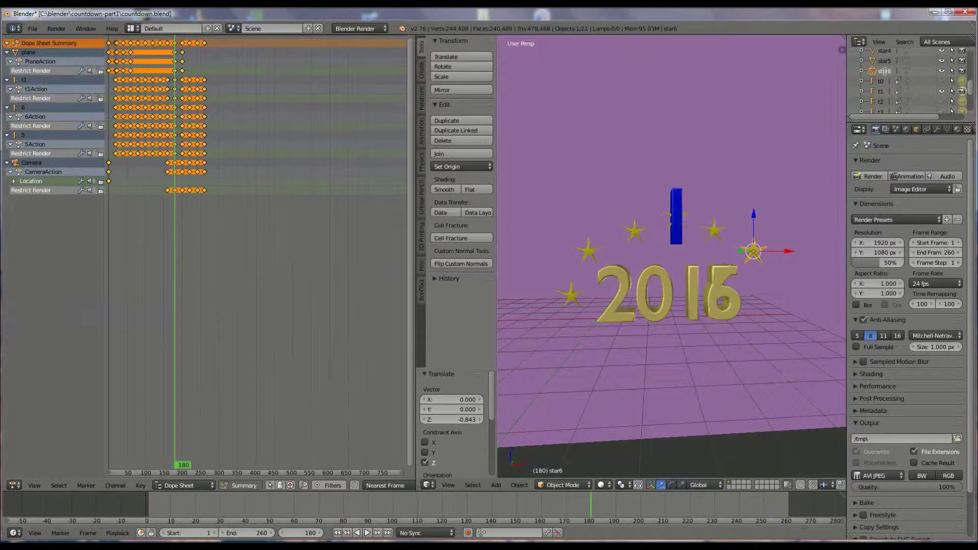
Step: Duplicate star6 about 0.19 along X, lower the copy about 1.51 along Z, and shift it a further 0.33 along X
key(shift+d)
key(x)
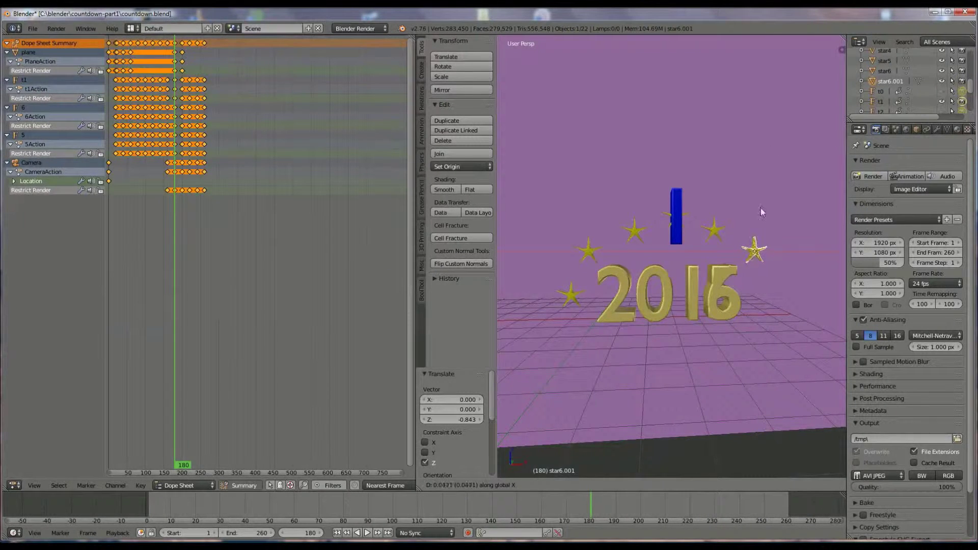
click(760, 216)
key(g)
key(z)
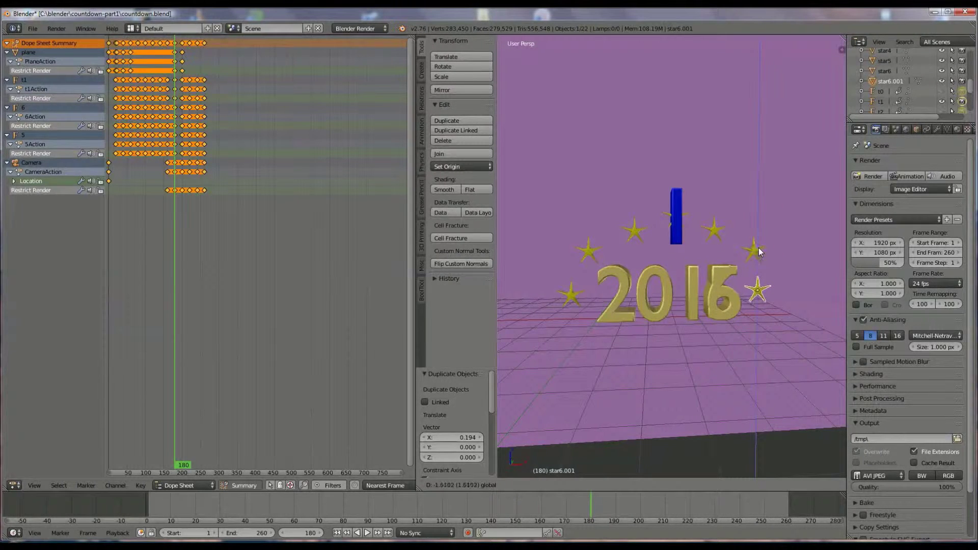
click(760, 248)
key(g)
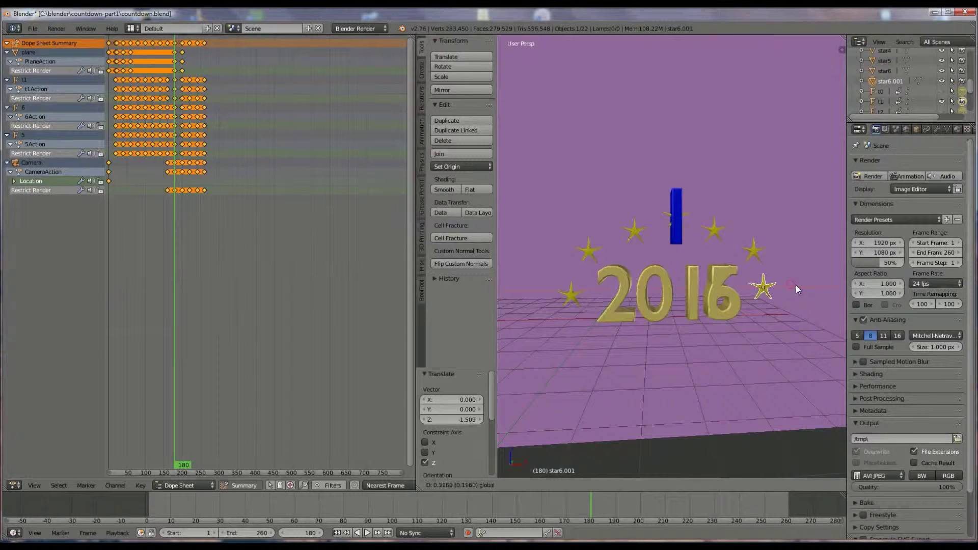
click(798, 284)
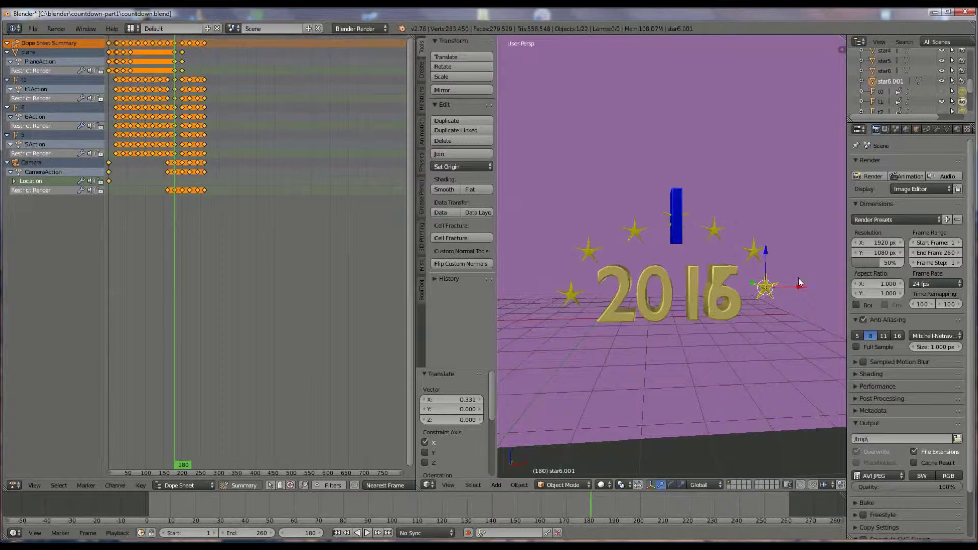
Step: Rename the copy of star6 as star7
double_click(888, 80)
text(star7)
key(Return)
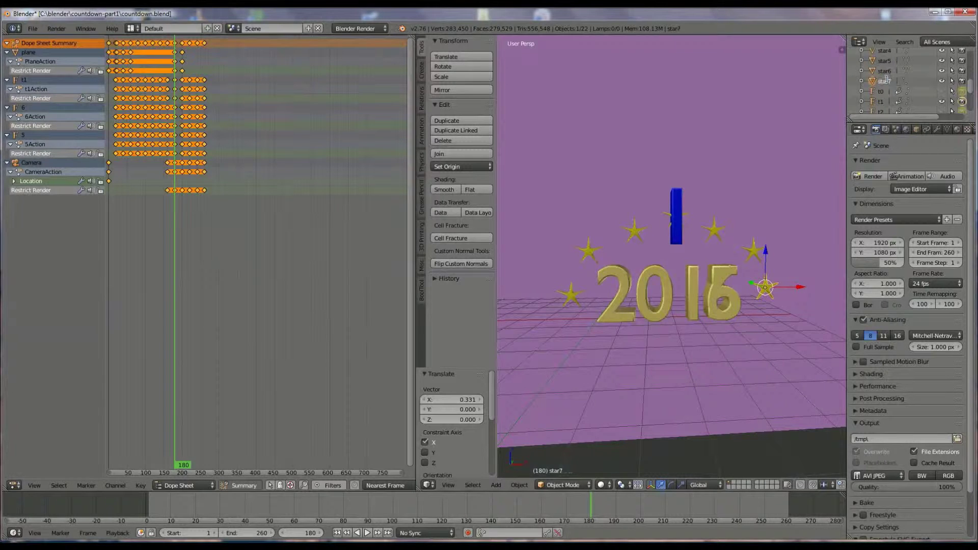
Step: Render frames 200 and 220 to check the star arc around the 2016 text
scroll(817, 231, up, 1)
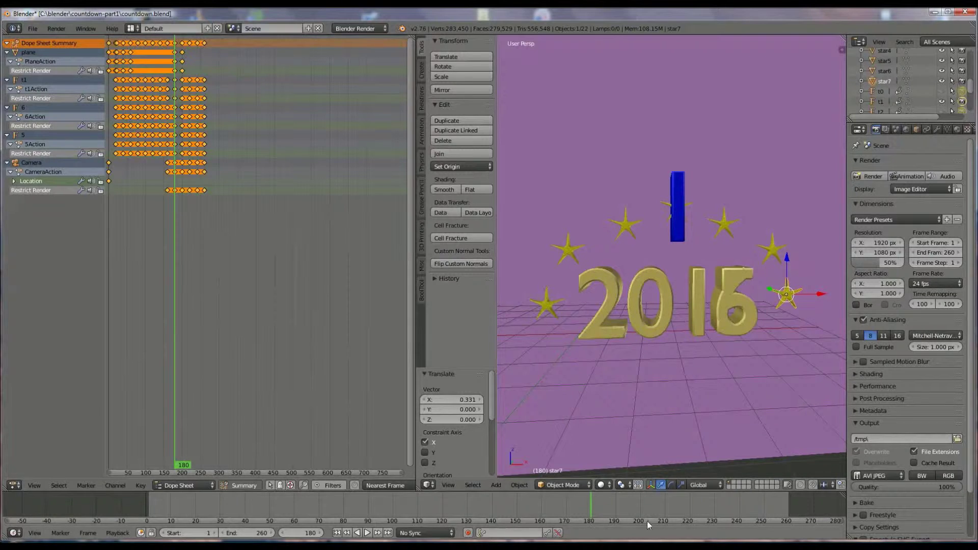
click(640, 502)
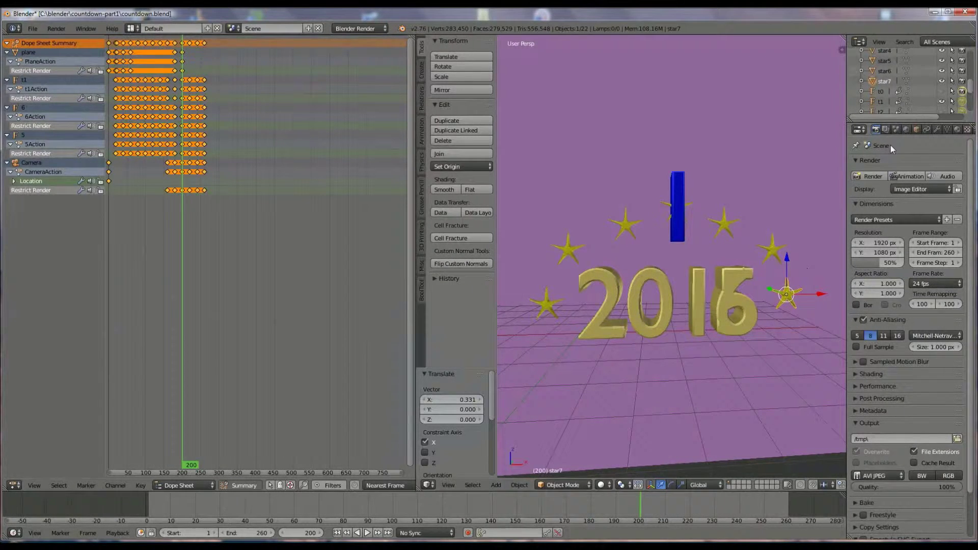
click(873, 176)
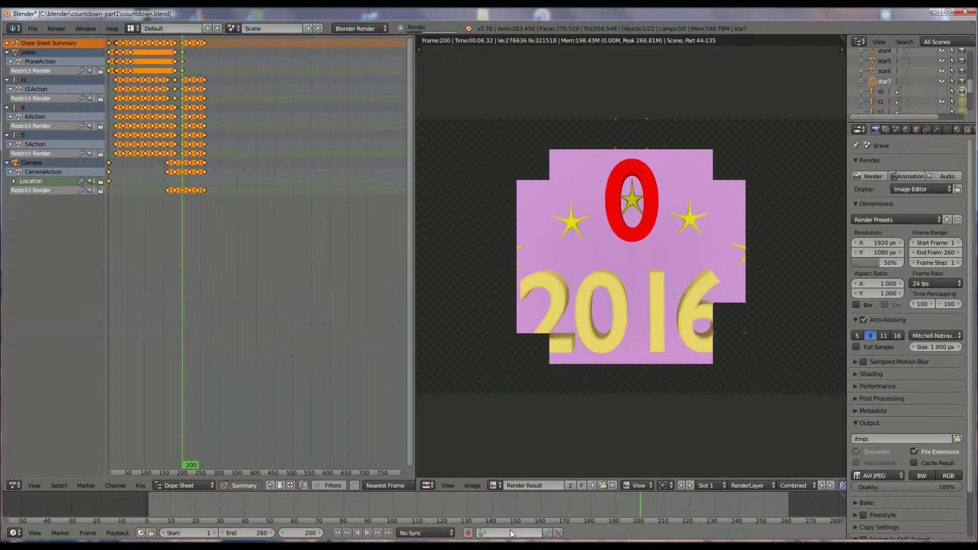
click(690, 504)
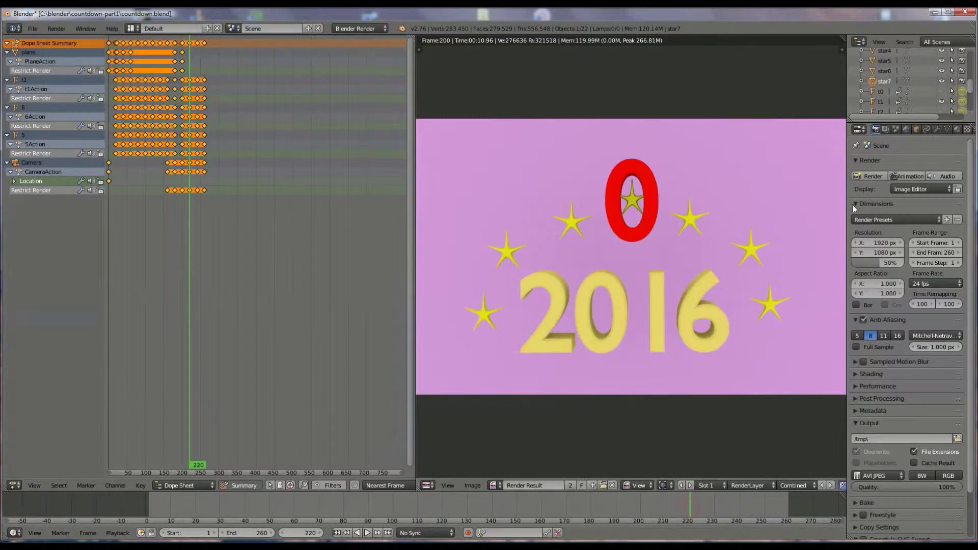
key(F12)
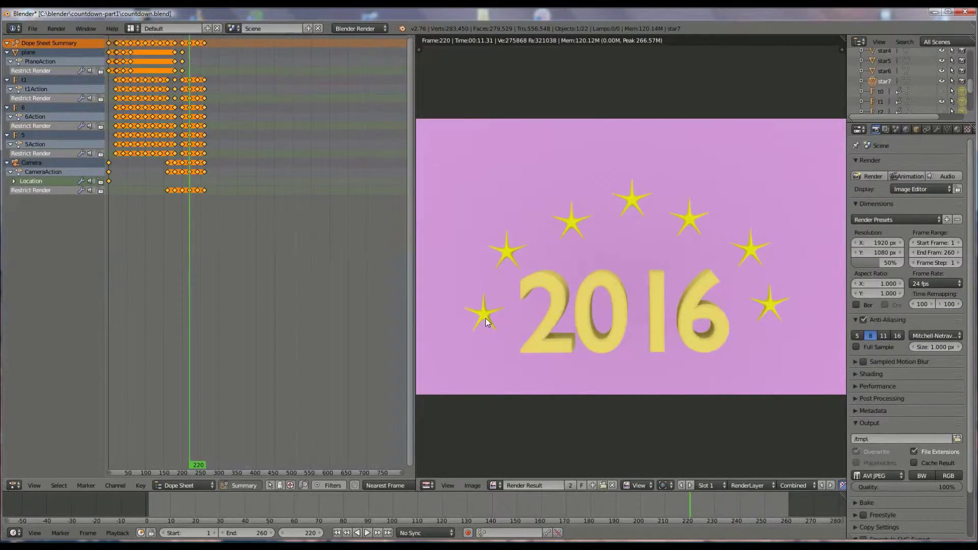
Step: Keyframe the render visibility of star1 through star7 at frame 220
drag(974, 88, 974, 76)
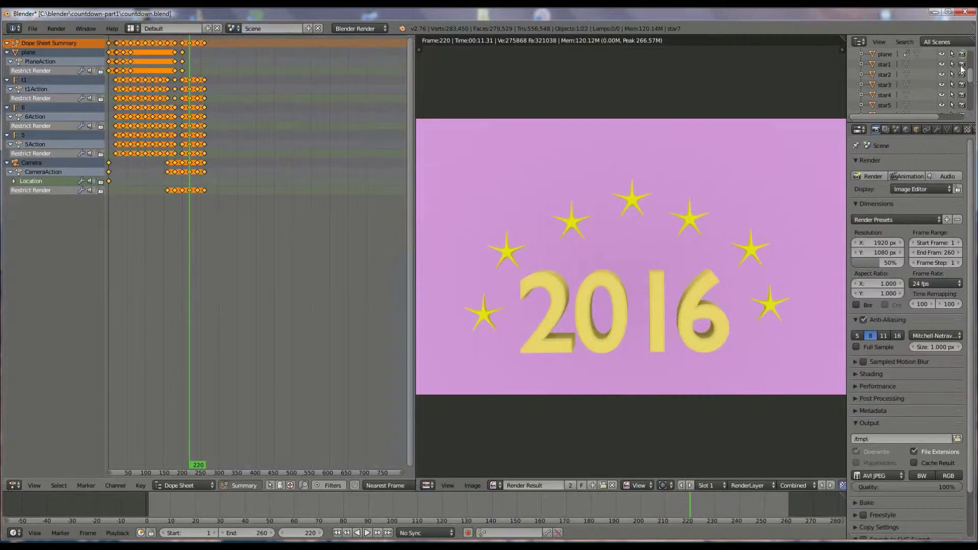
click(962, 65)
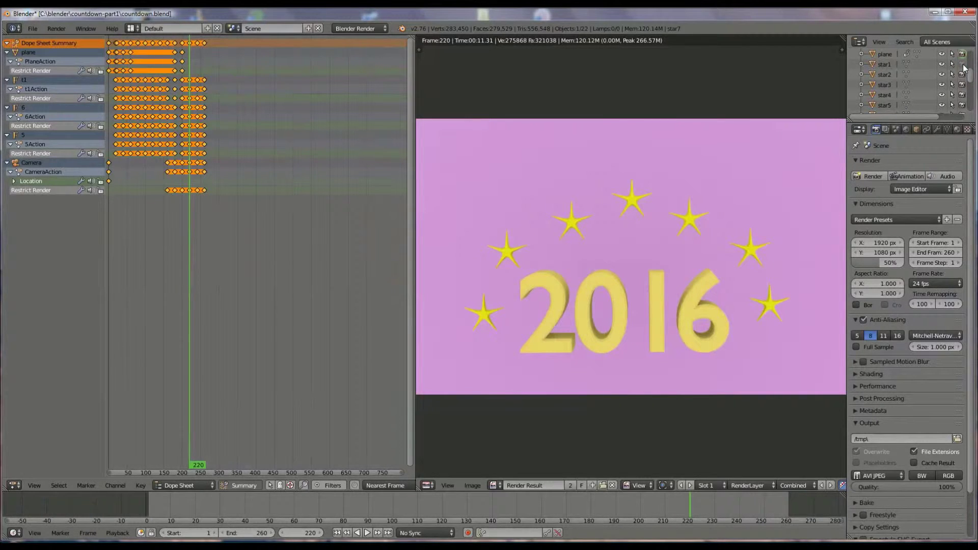
key(i)
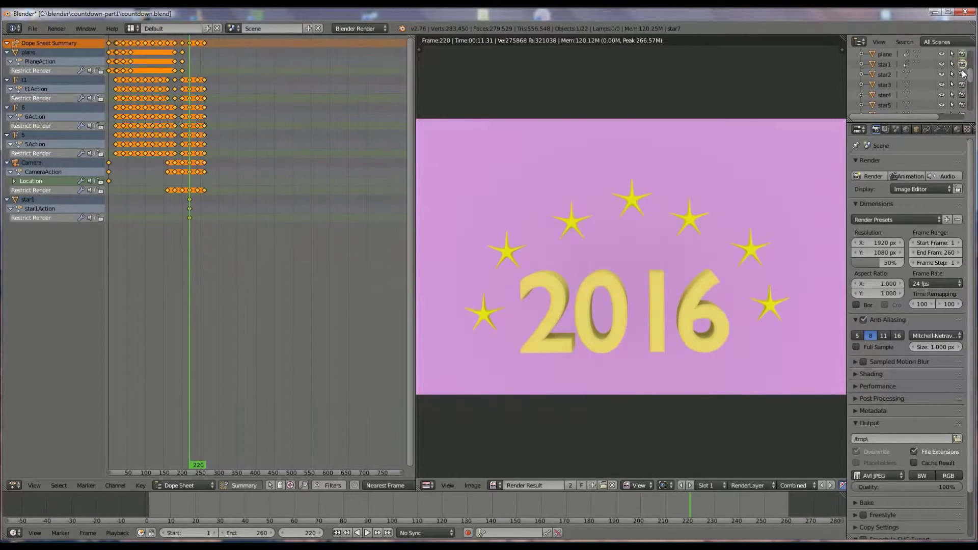
key(i)
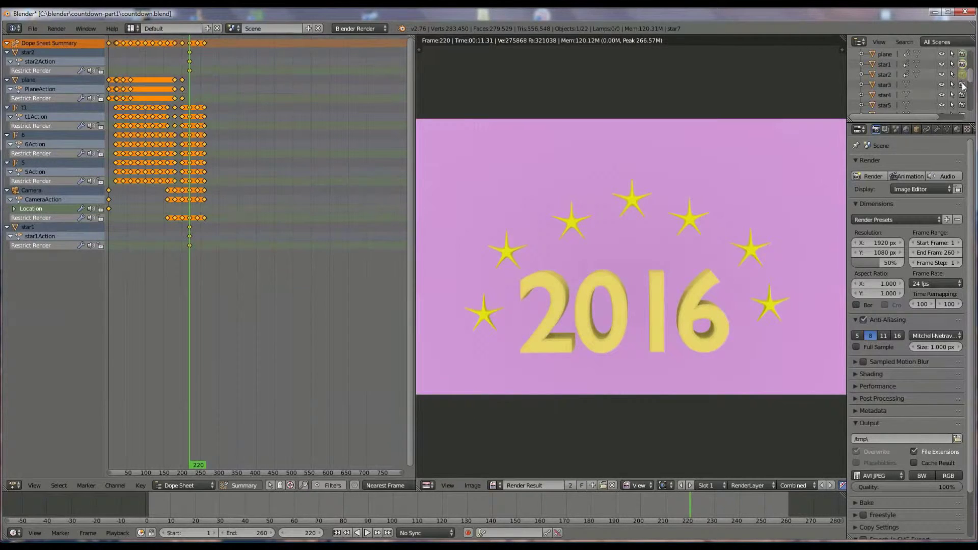
key(i)
key(i)
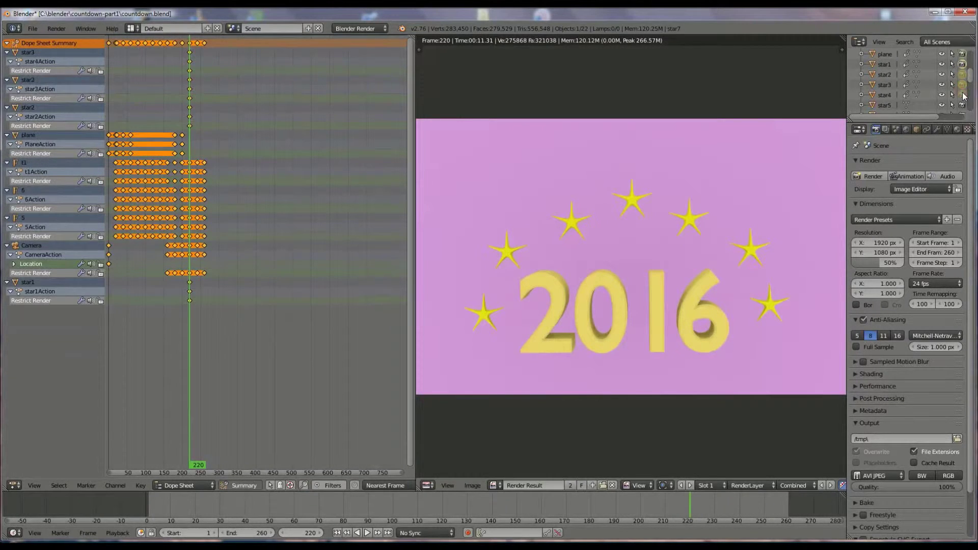
key(i)
scroll(971, 84, down, 2)
key(i)
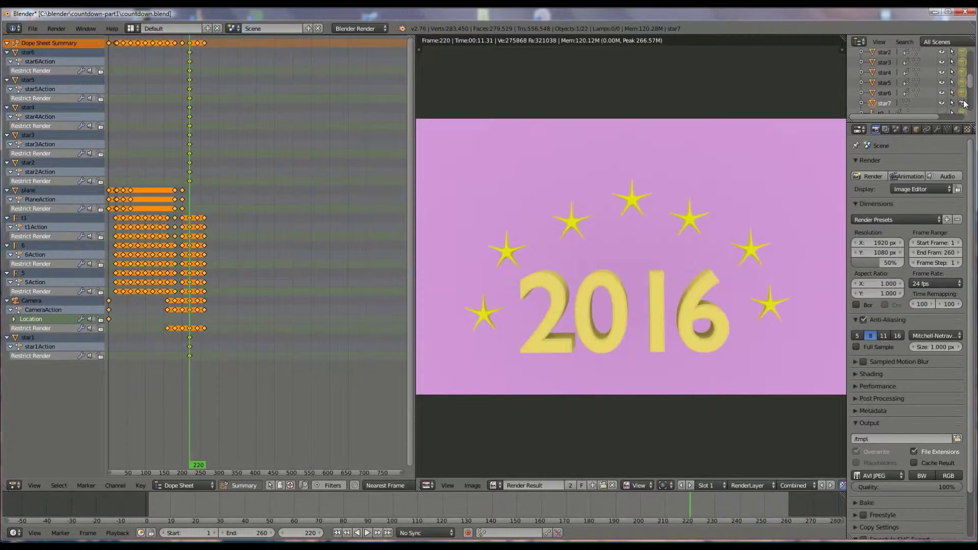
key(i)
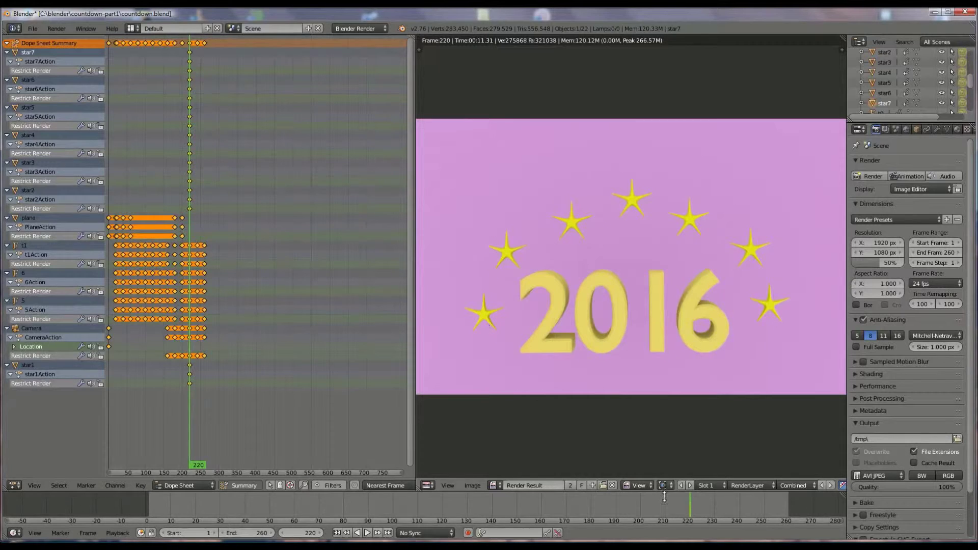
Step: At frame 219, disable and keyframe rendering for star1 through star7
click(687, 510)
scroll(971, 78, up, 2)
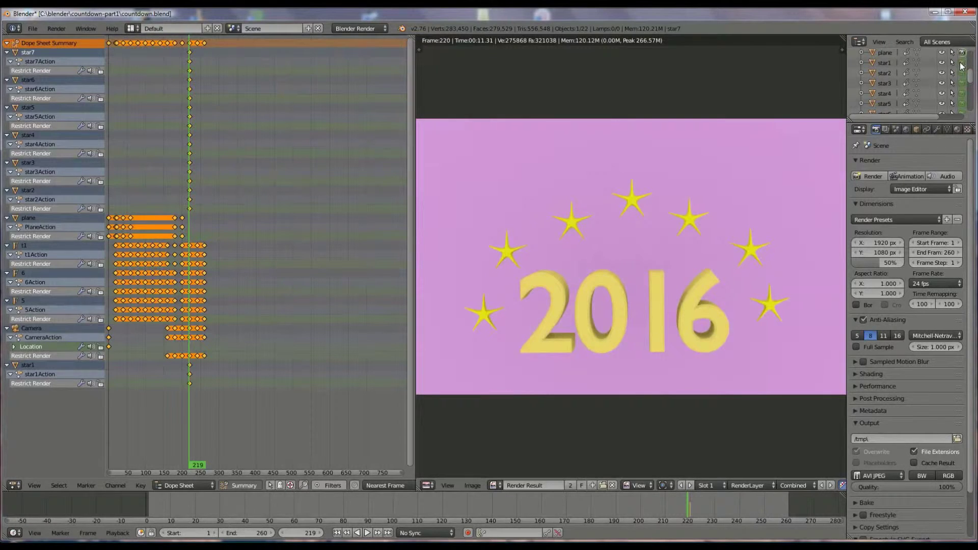
drag(963, 67, 964, 99)
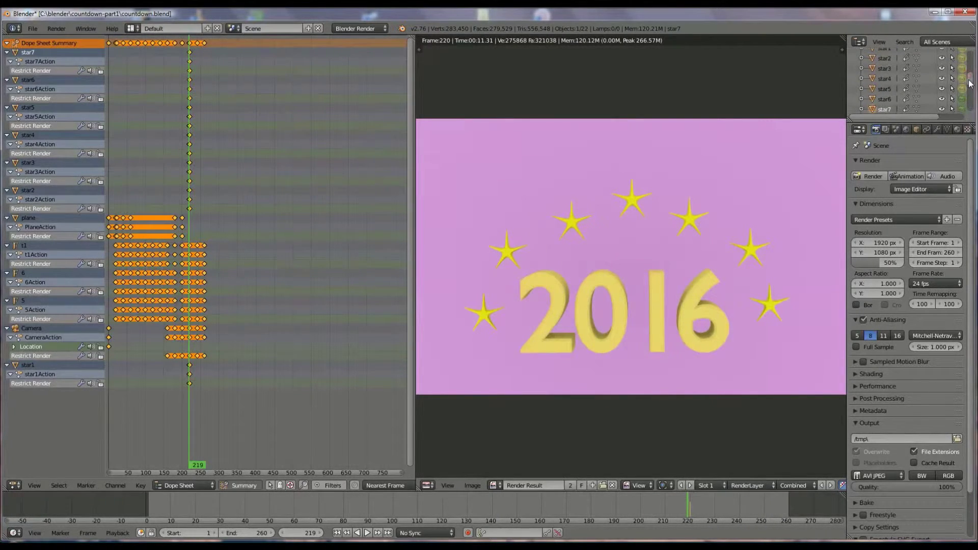
scroll(965, 101, down, 1)
click(964, 102)
scroll(963, 102, down, 2)
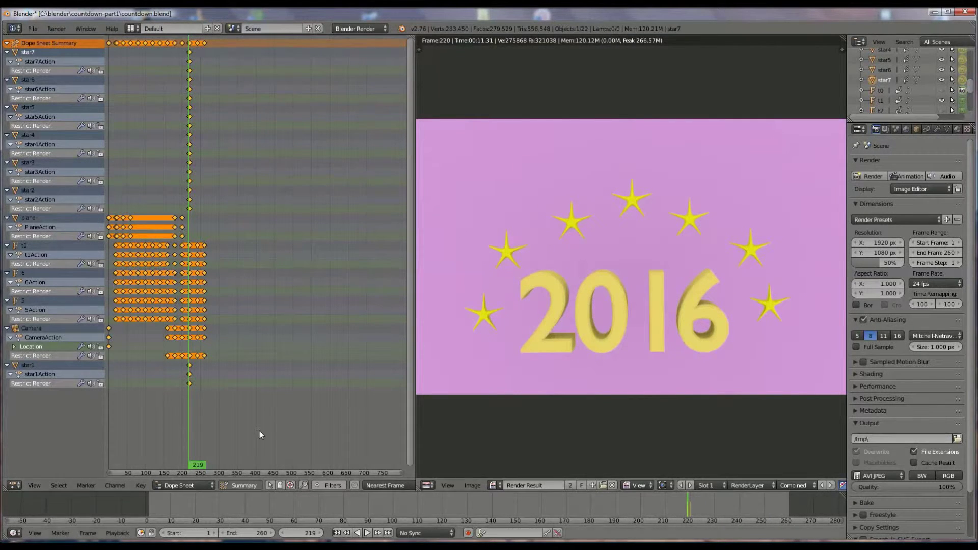
Step: Keyframe the disabled render visibility of star1 through star7 at frame 2
click(150, 501)
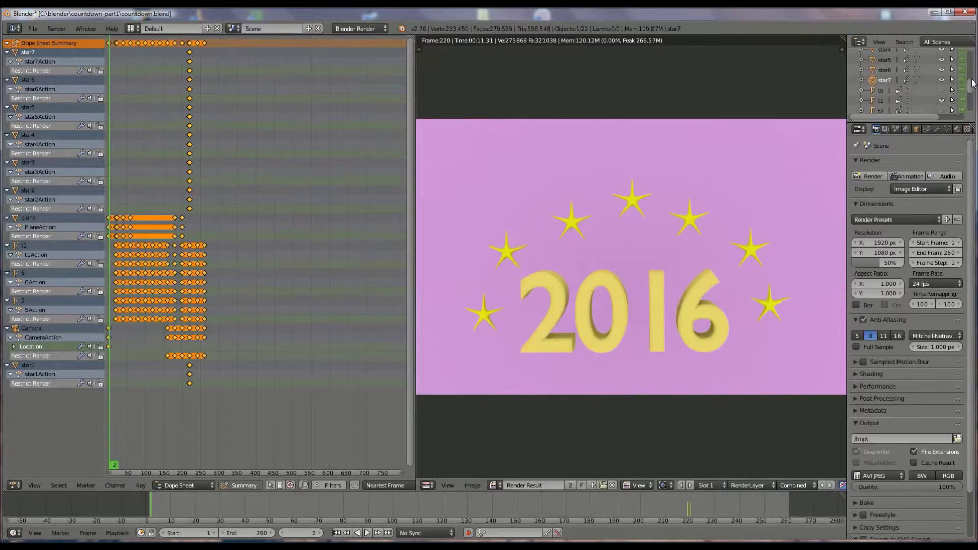
scroll(973, 87, up, 4)
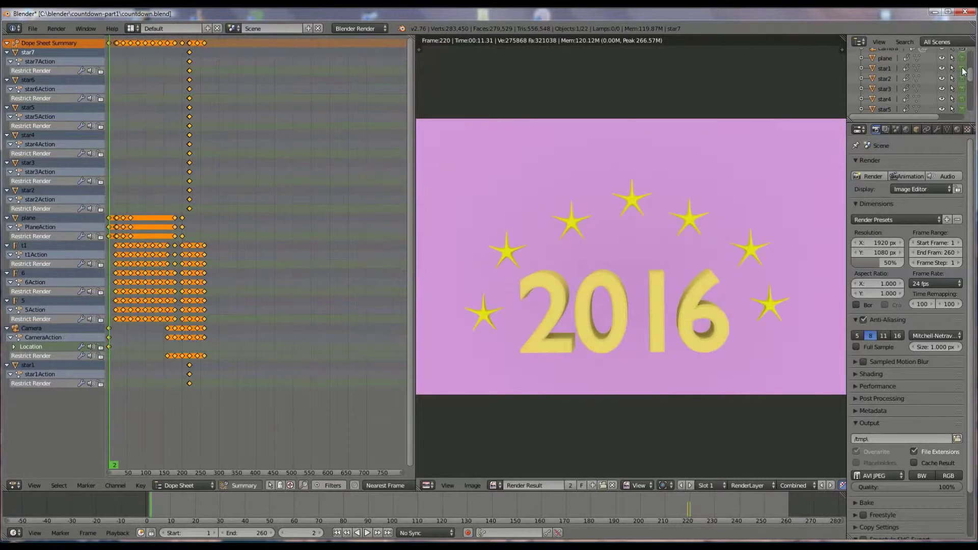
key(i)
key(i)
key(i)
key(i)
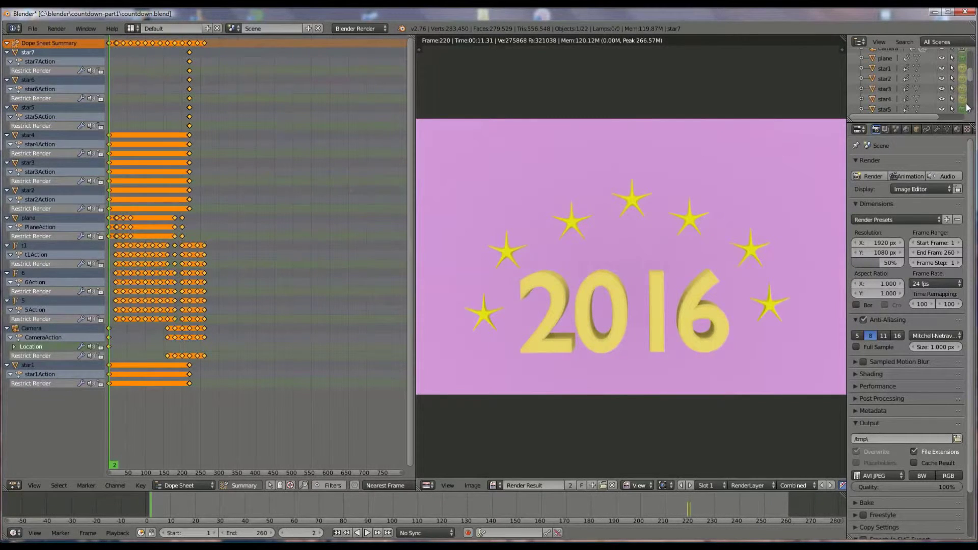
key(i)
scroll(973, 84, down, 2)
key(i)
key(i)
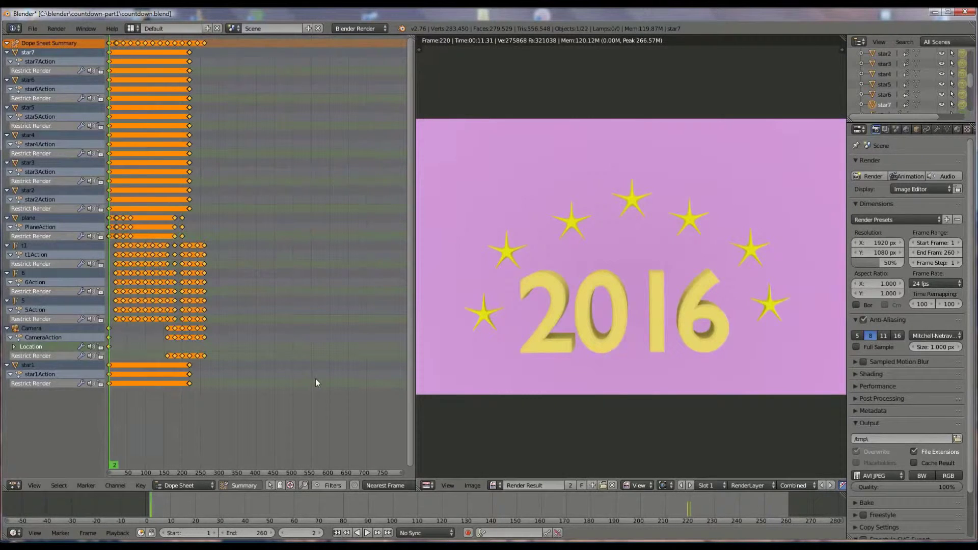
Step: At frame 225, disable rendering for star1 and enable it for star2, keyframing both
click(689, 516)
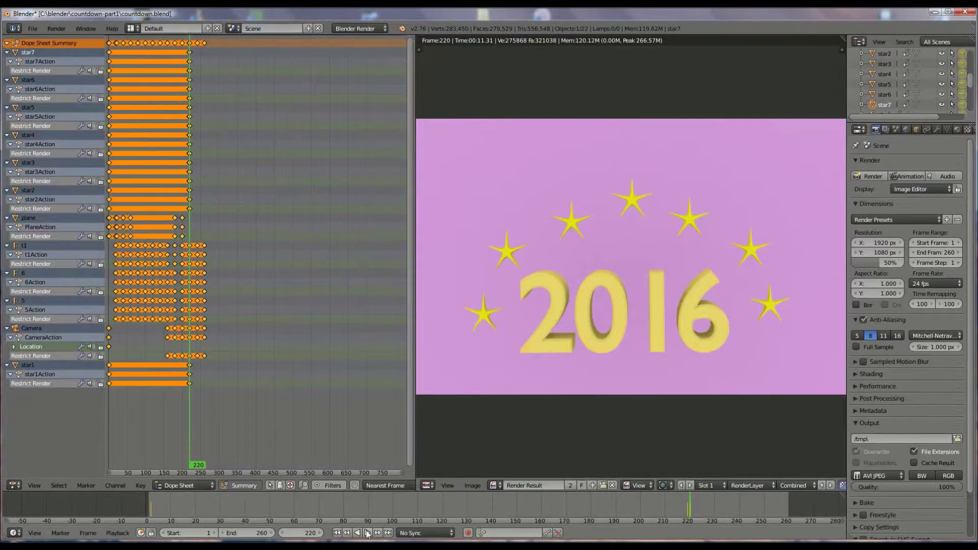
click(321, 533)
click(321, 533)
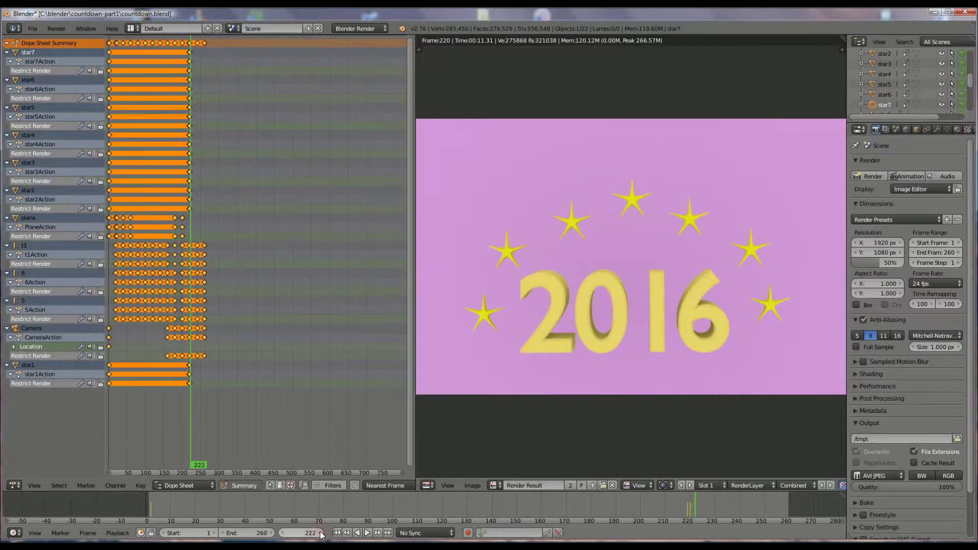
click(321, 533)
click(321, 533)
click(322, 533)
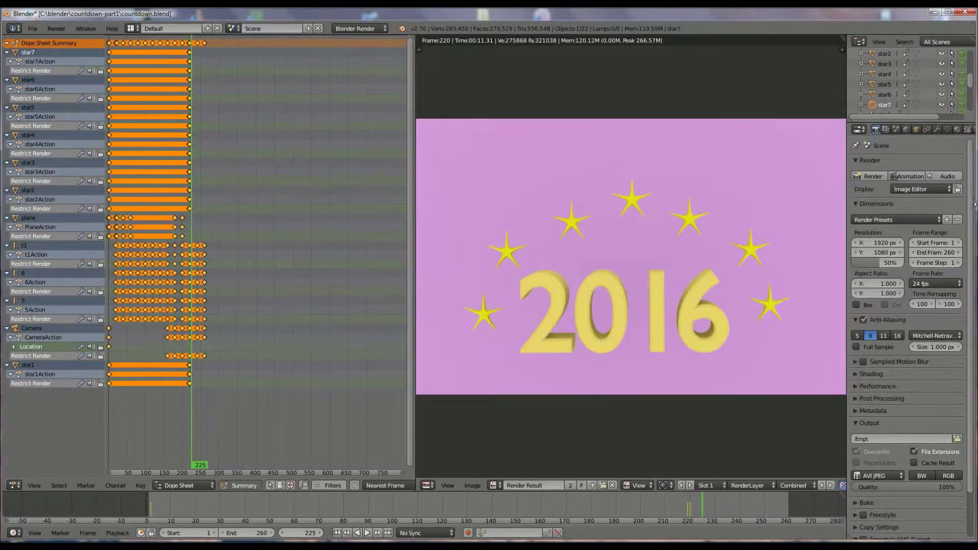
scroll(974, 76, up, 2)
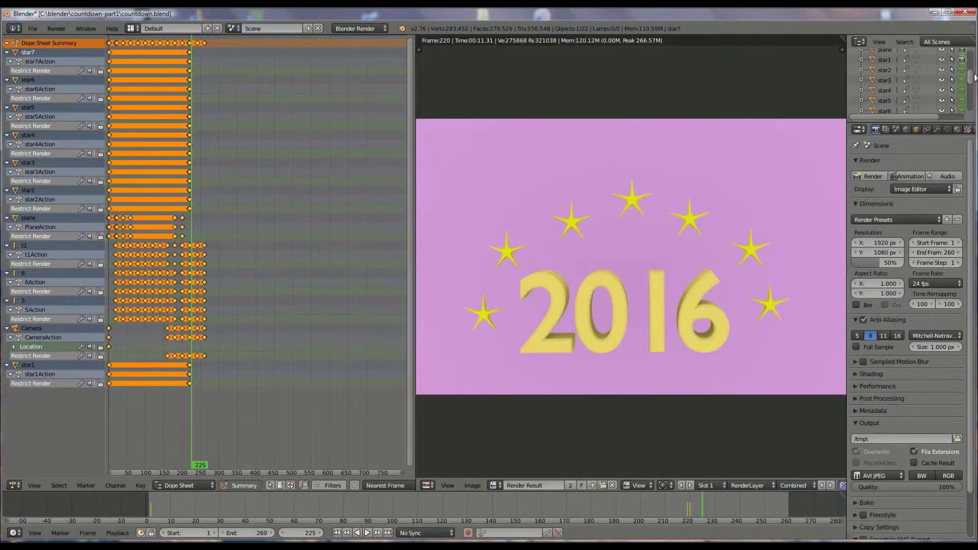
scroll(975, 77, up, 1)
click(962, 68)
key(i)
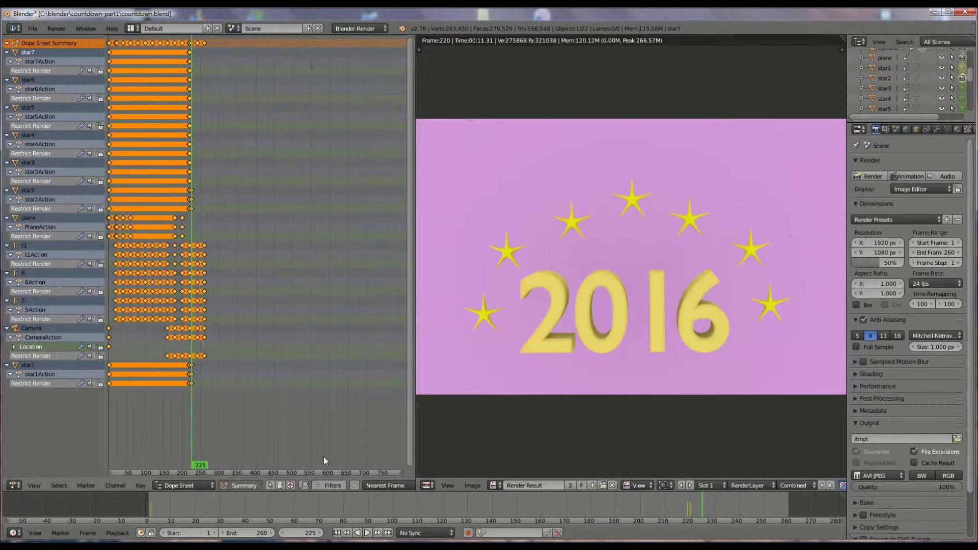
Step: At frame 230, disable rendering for star2 and enable it for star3, keyframing both
click(321, 533)
click(321, 533)
click(321, 533)
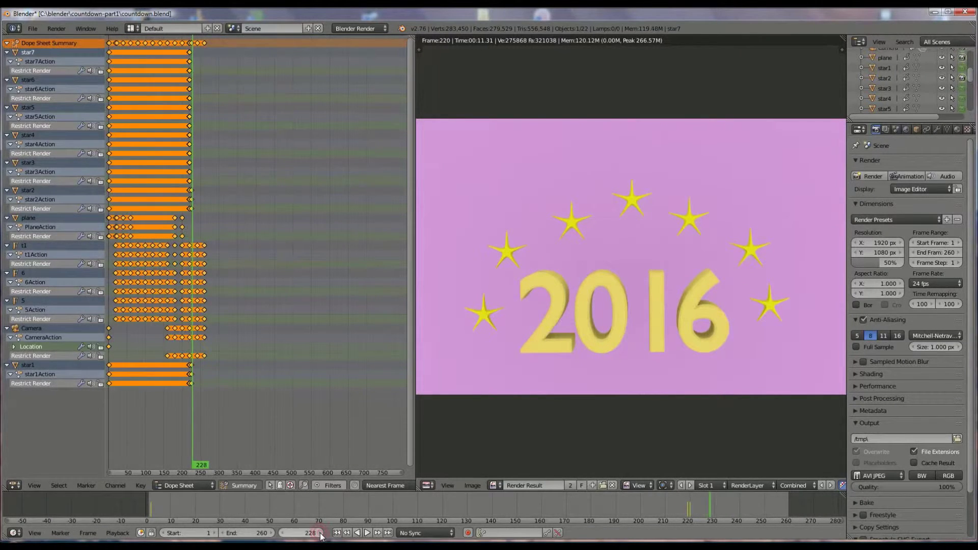
click(321, 534)
click(320, 533)
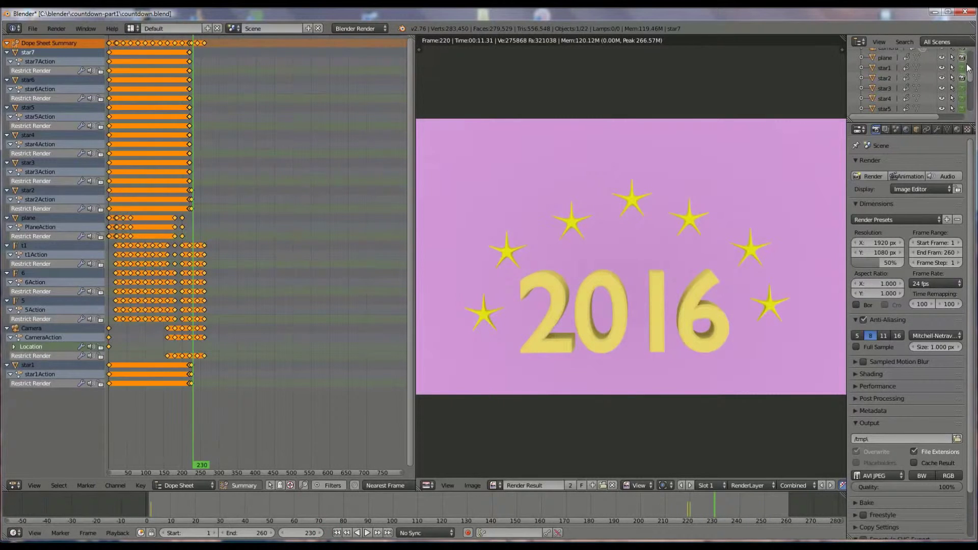
click(962, 79)
Step: At frame 235, disable rendering for star3 and enable it for star4, keyframing both
click(323, 533)
click(323, 533)
click(323, 534)
click(323, 533)
click(322, 533)
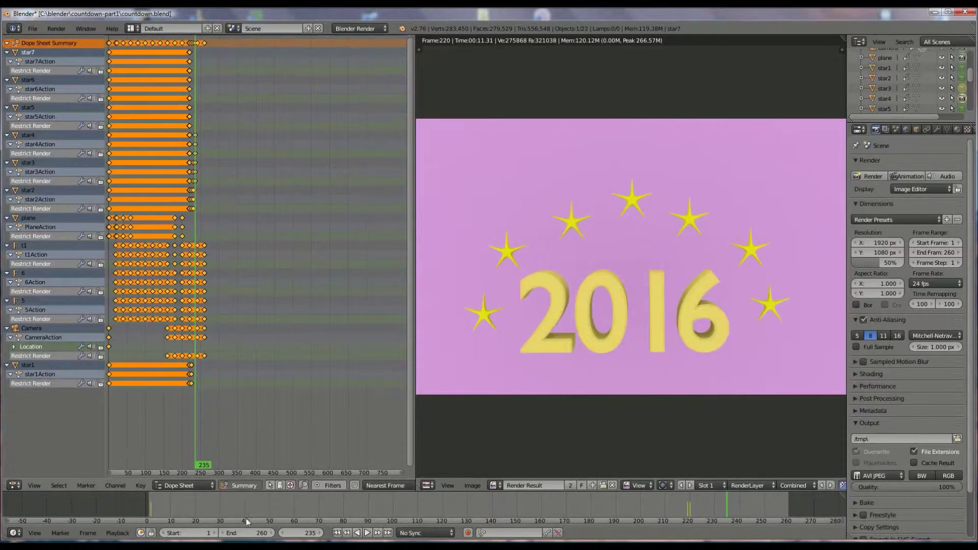
Step: At frame 240, disable rendering for star4 and enable it for star5, keyframing both
click(320, 533)
click(321, 533)
click(320, 533)
click(321, 533)
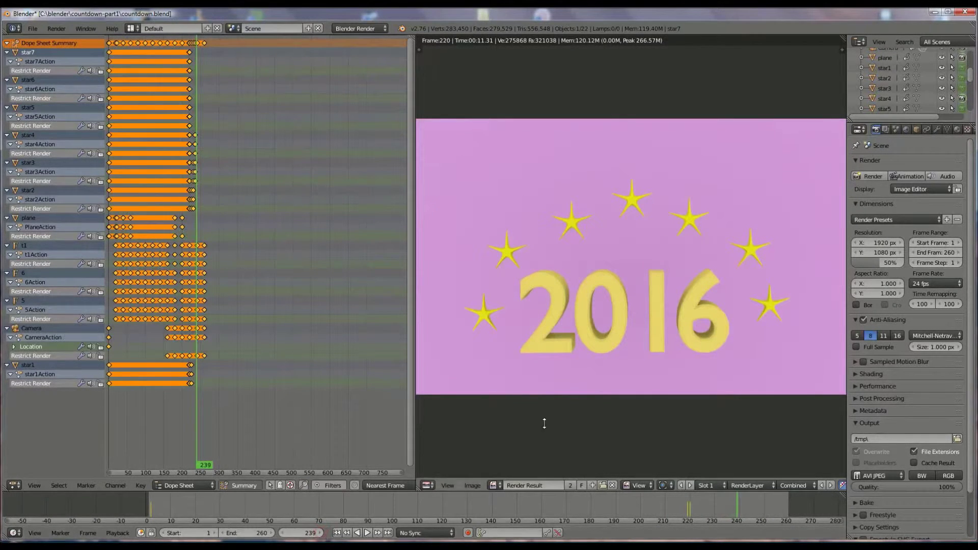
click(320, 533)
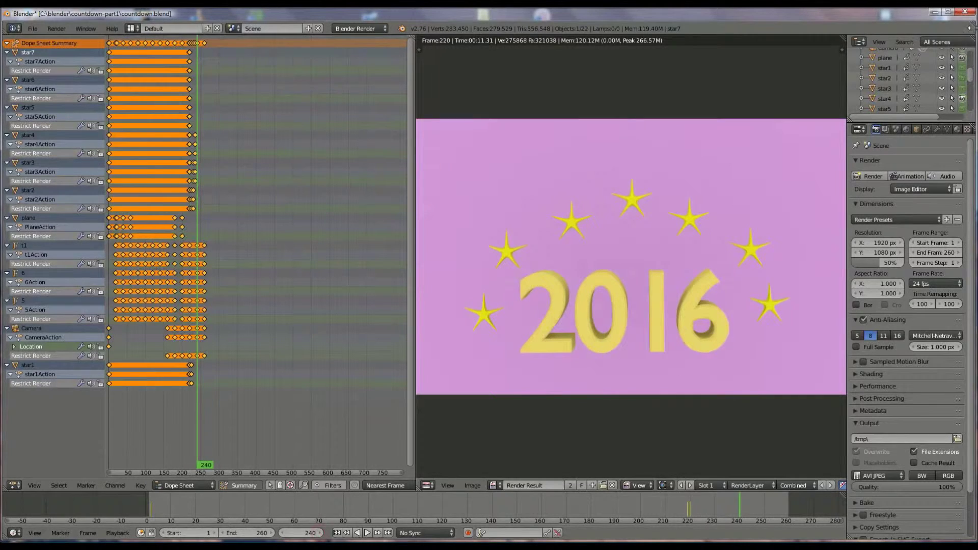
scroll(970, 81, down, 2)
click(963, 79)
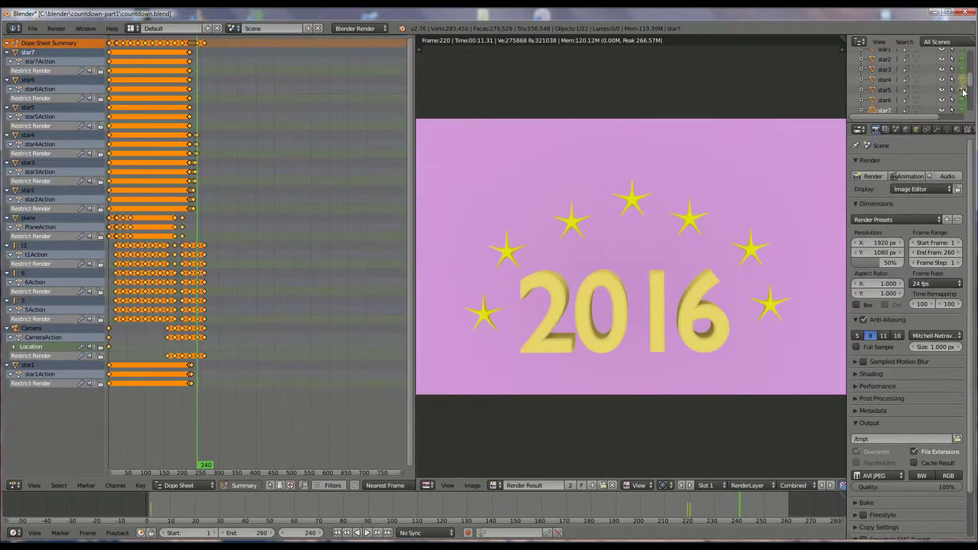
Step: At frame 245, disable rendering for star5 and enable it for star6, keyframing both
click(321, 533)
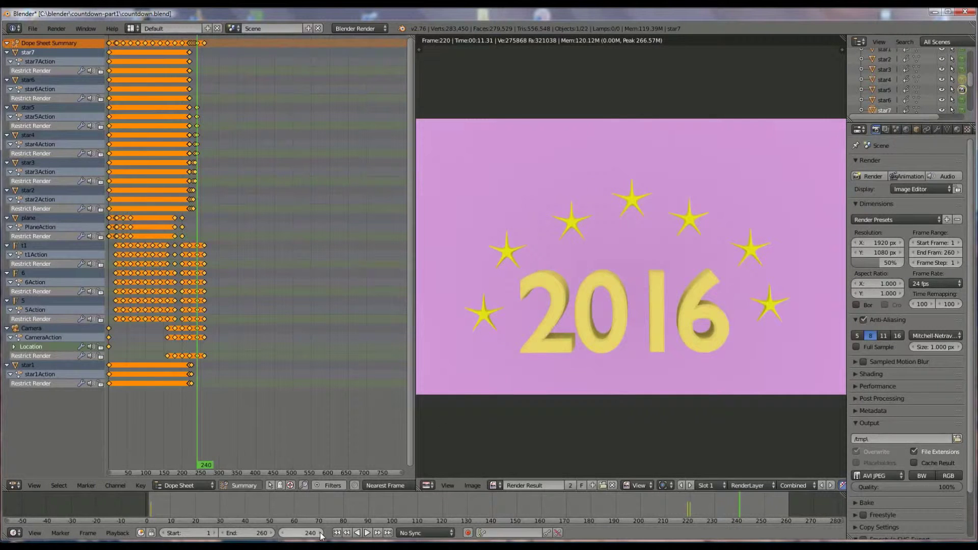
click(320, 533)
click(320, 533)
click(321, 533)
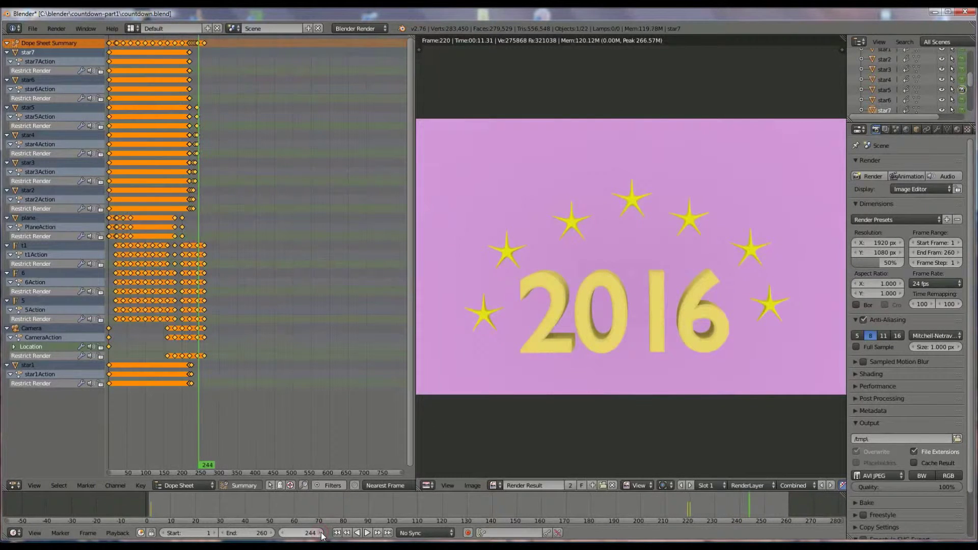
click(320, 533)
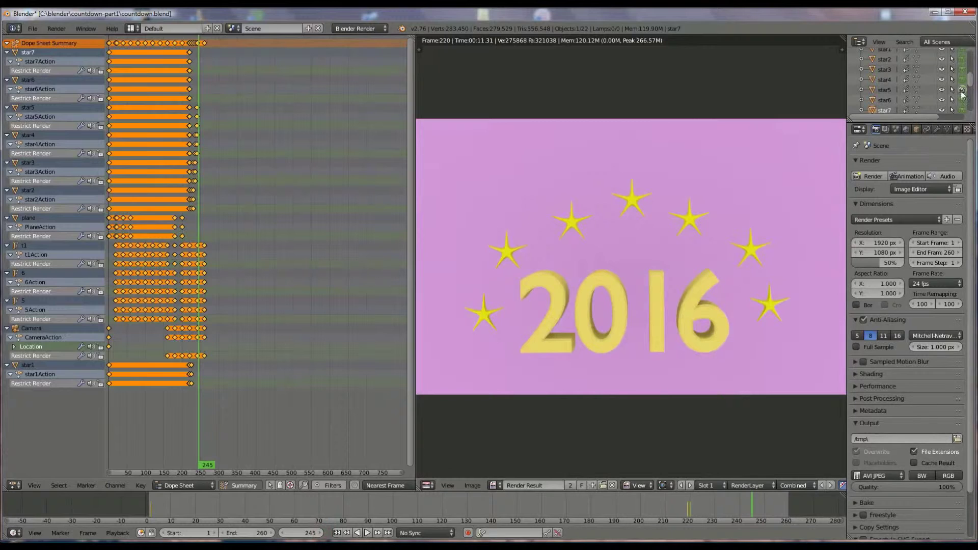
key(i)
key(i)
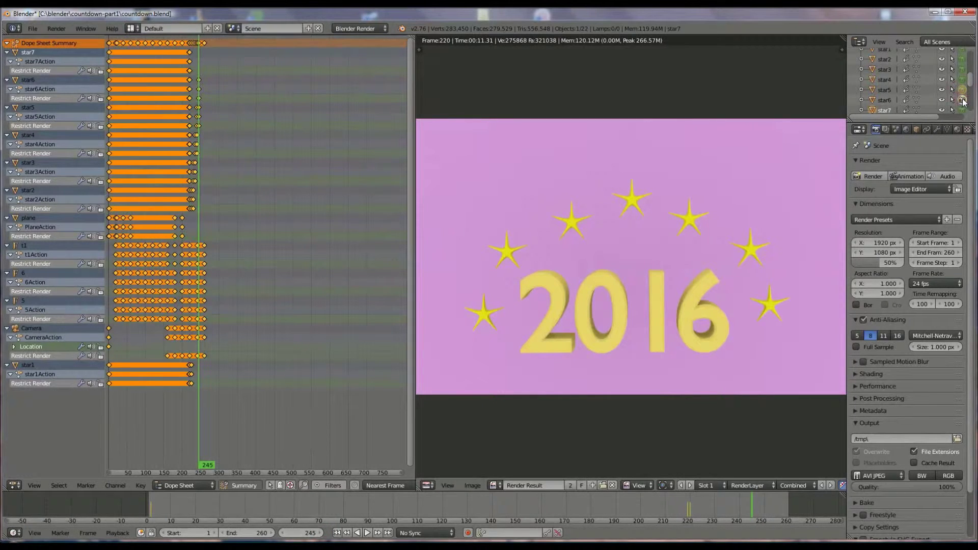
Step: At frame 250, disable rendering for star6 and enable it for star7, keyframing both
click(321, 533)
click(322, 533)
click(321, 533)
click(322, 533)
click(322, 533)
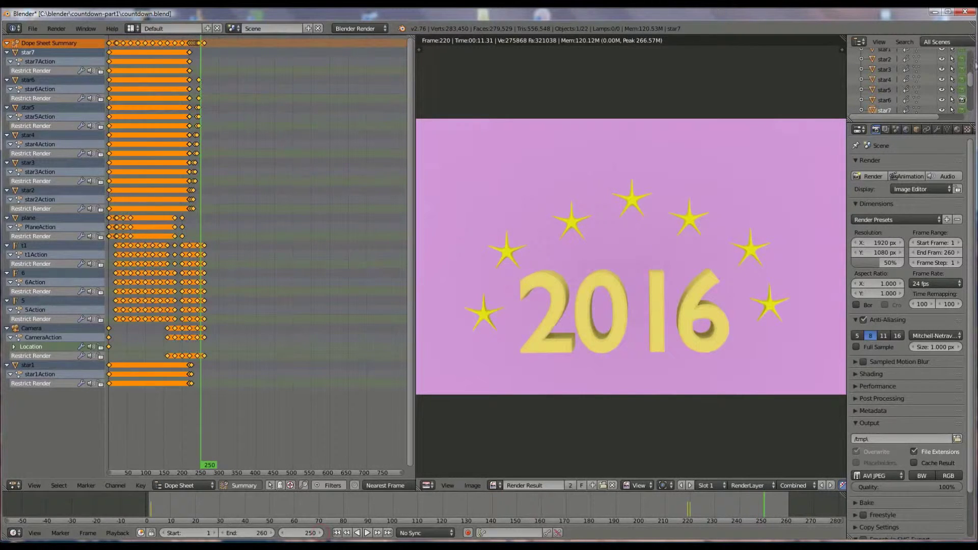
click(964, 101)
scroll(971, 81, down, 2)
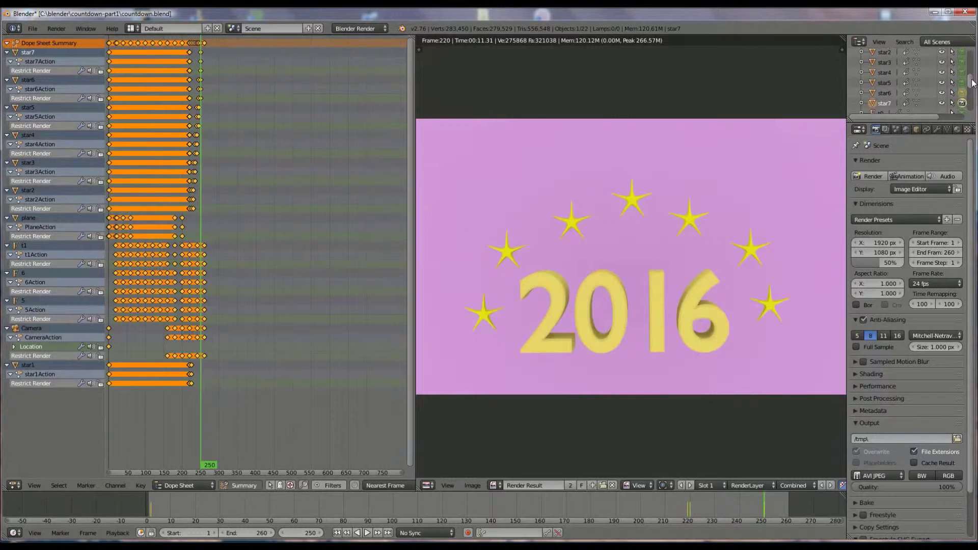
Step: At frame 255, disable rendering for star7 and keyframe it
click(321, 534)
click(322, 533)
click(322, 534)
click(322, 533)
click(322, 533)
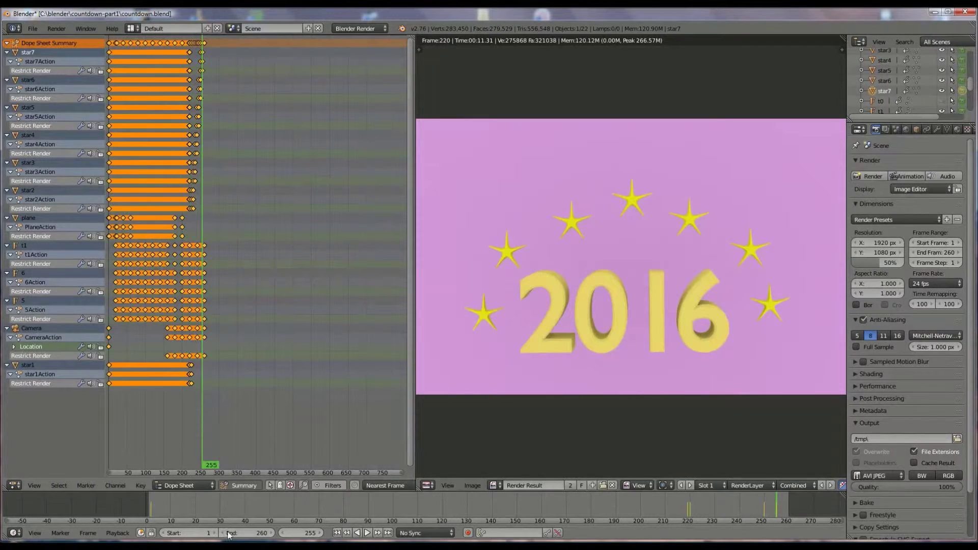
Step: Set the animation's end frame to 320
click(260, 533)
text(320)
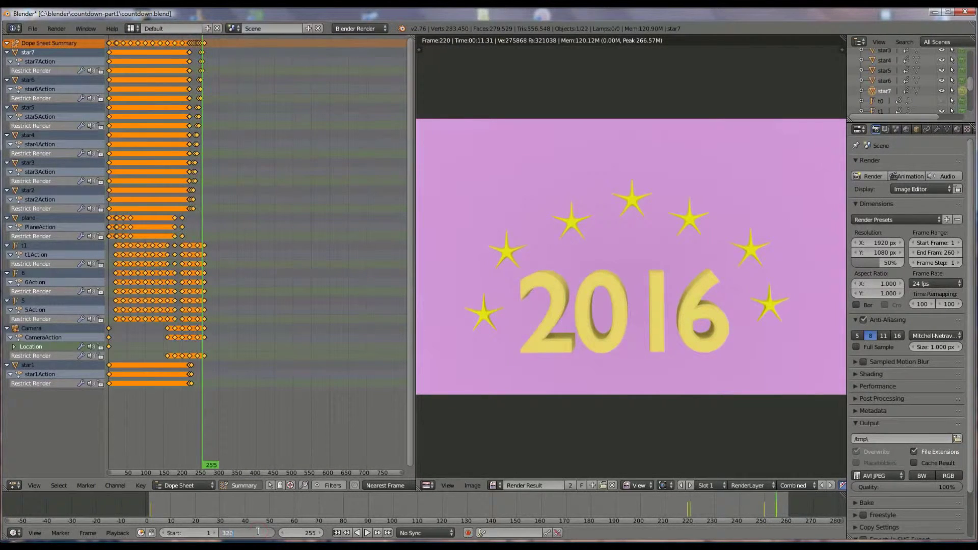
key(Return)
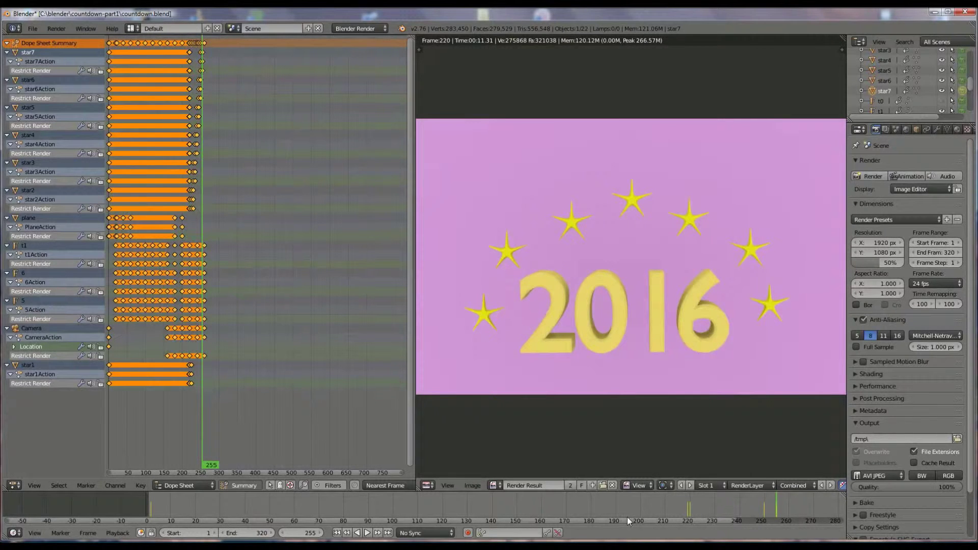
Step: At frame 260, enable rendering for star1 through star7 and keyframe each one
drag(628, 519, 722, 521)
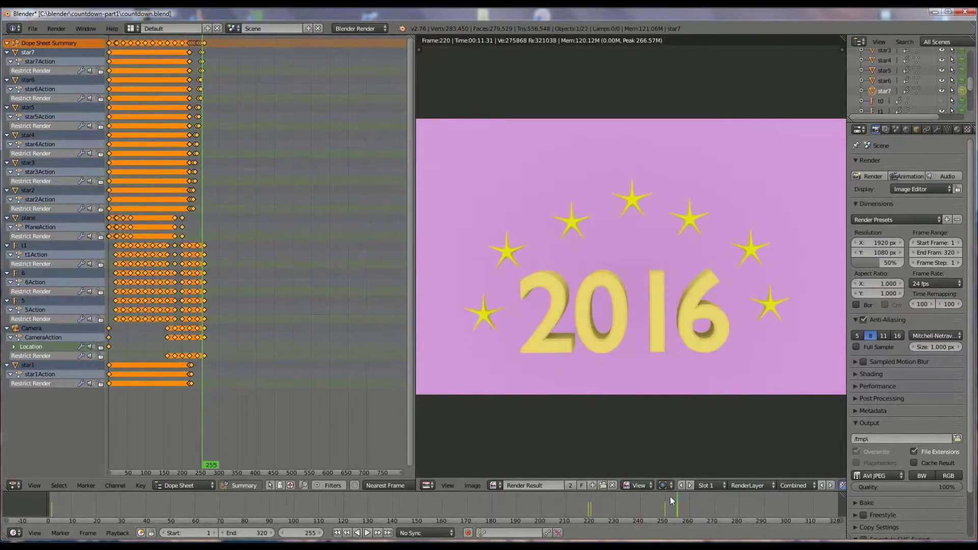
click(320, 533)
click(320, 533)
click(321, 534)
click(321, 534)
click(321, 533)
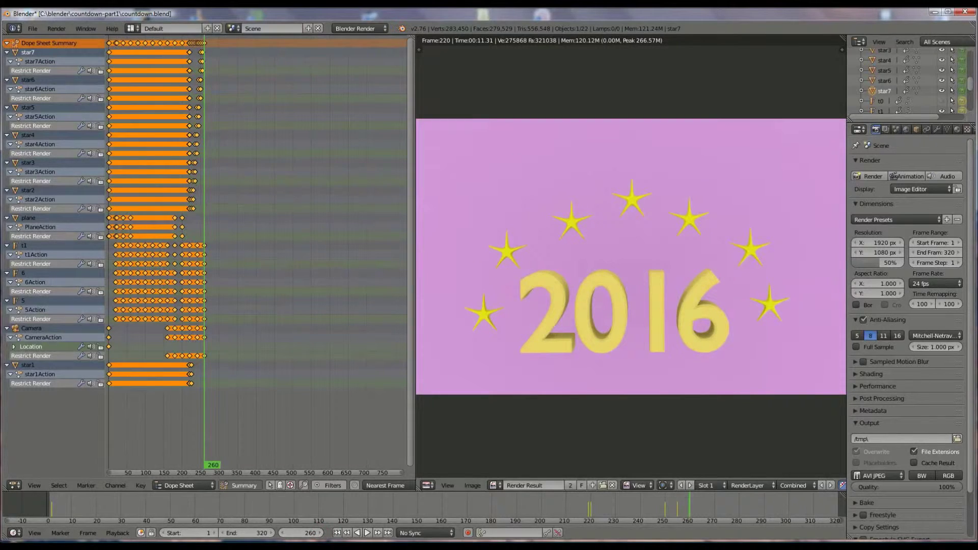
drag(971, 91, 972, 73)
click(963, 70)
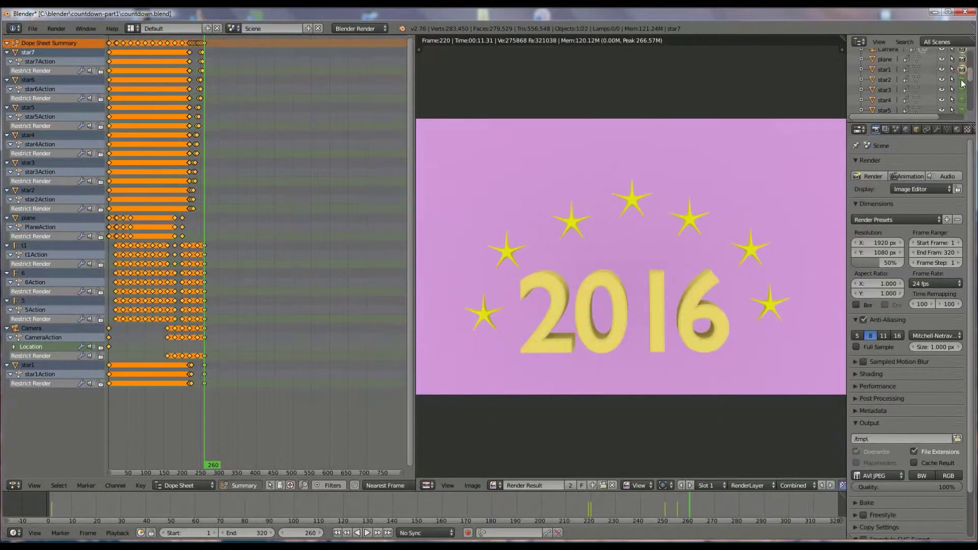
click(962, 79)
click(963, 101)
drag(972, 78, 969, 90)
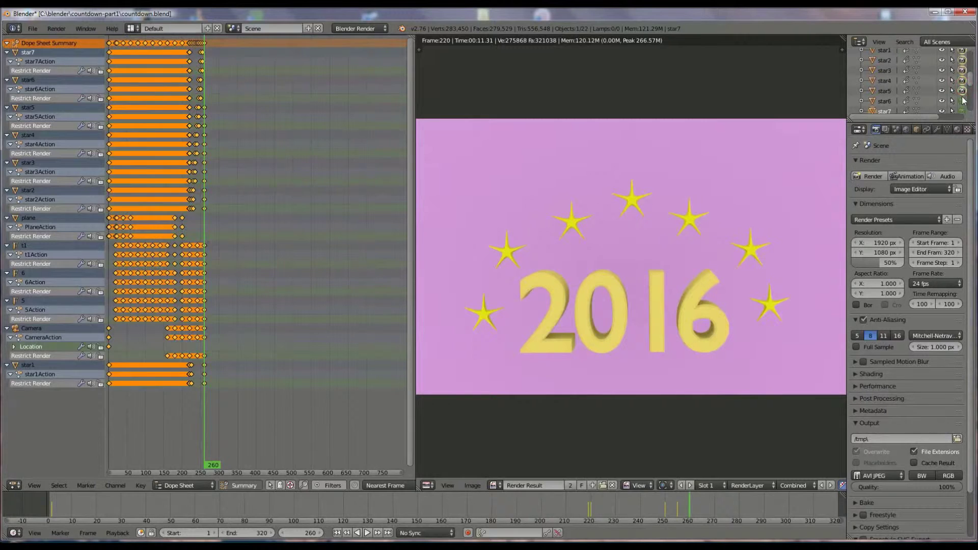
click(963, 100)
click(963, 111)
scroll(965, 102, down, 2)
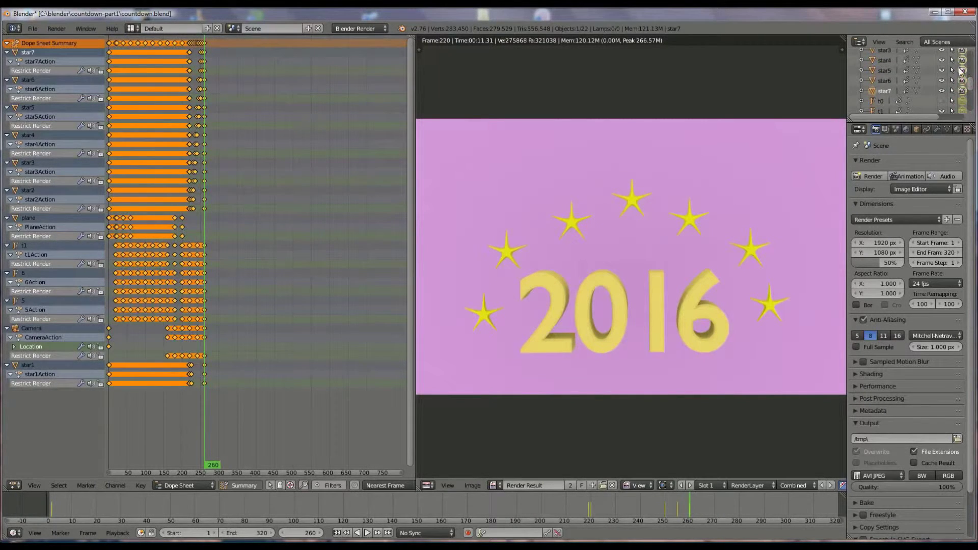
Step: At frame 261, disable rendering for star1 through star7 and keyframe each one
click(321, 533)
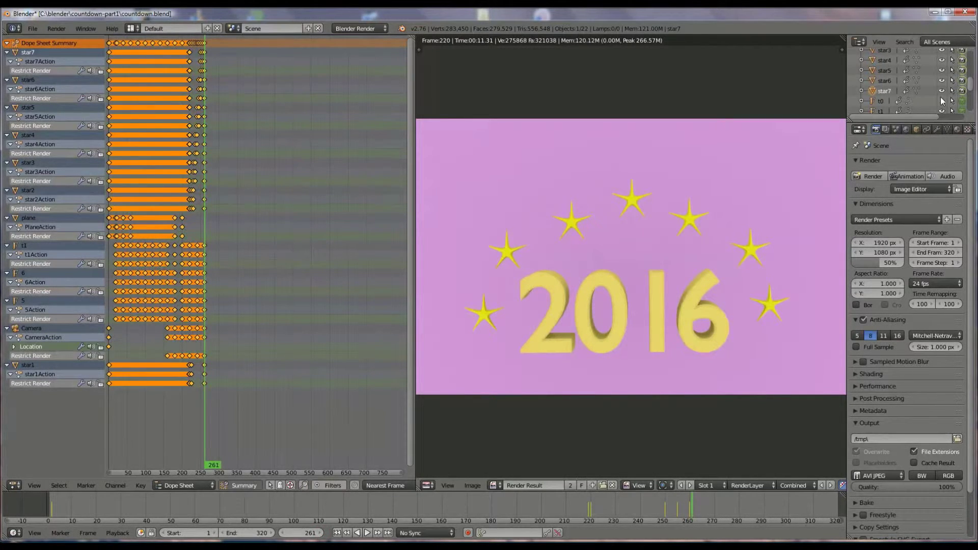
key(i)
click(962, 81)
key(i)
key(i)
key(i)
scroll(964, 74, up, 2)
key(i)
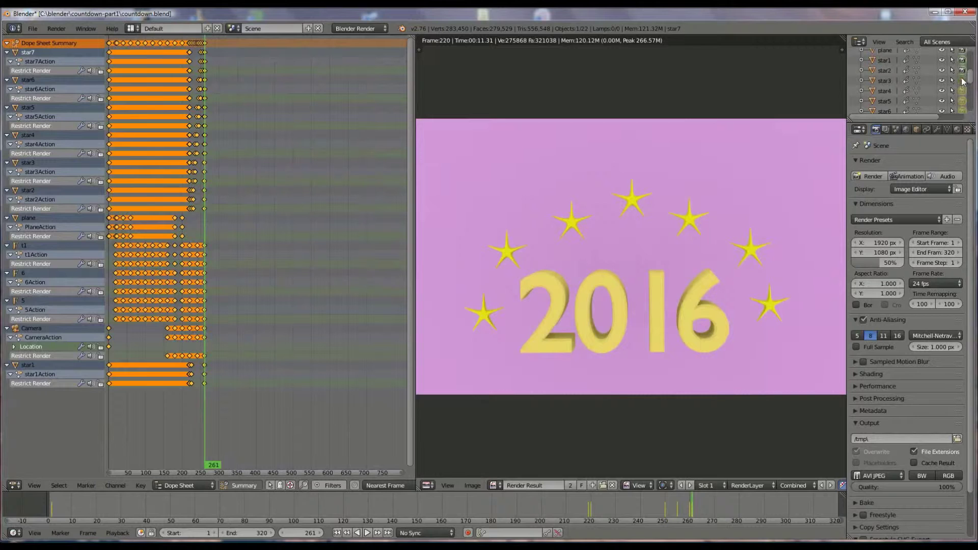
key(i)
key(i)
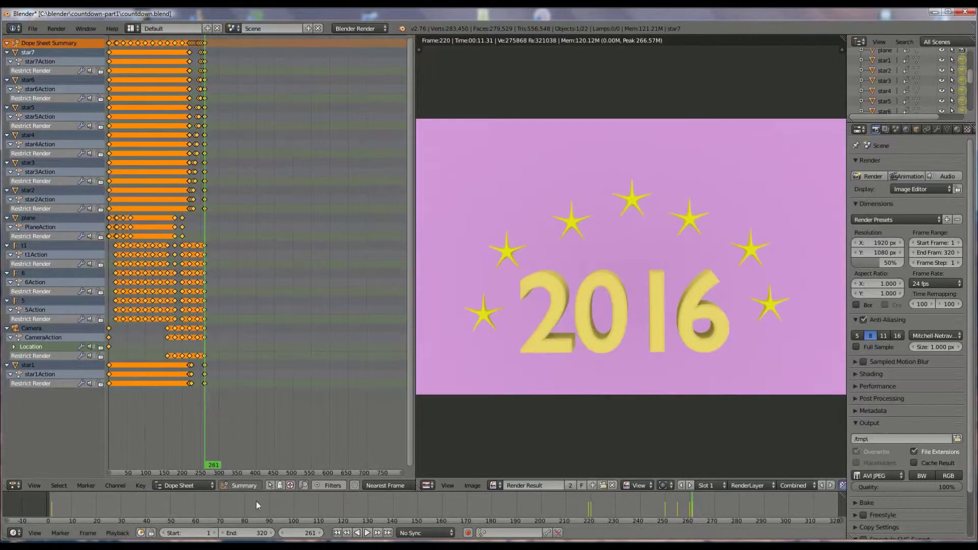
Step: At frame 262, enable rendering for star1 through star7 and keyframe each one
click(320, 533)
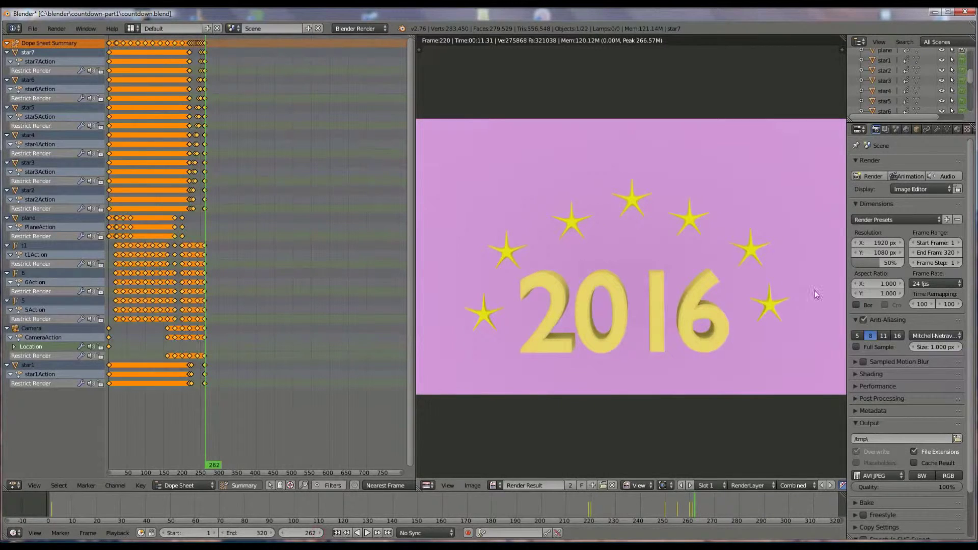
click(963, 61)
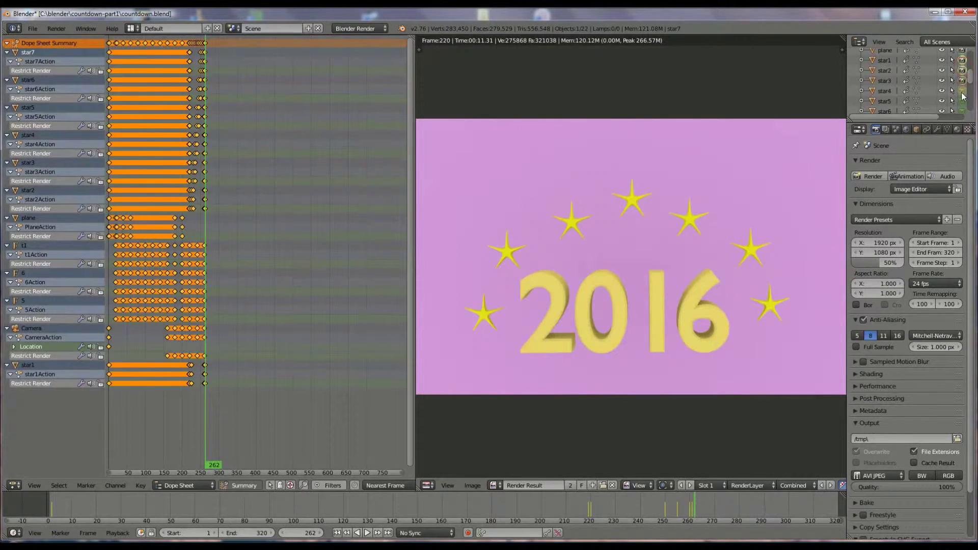
click(962, 101)
click(962, 111)
drag(972, 84, 972, 91)
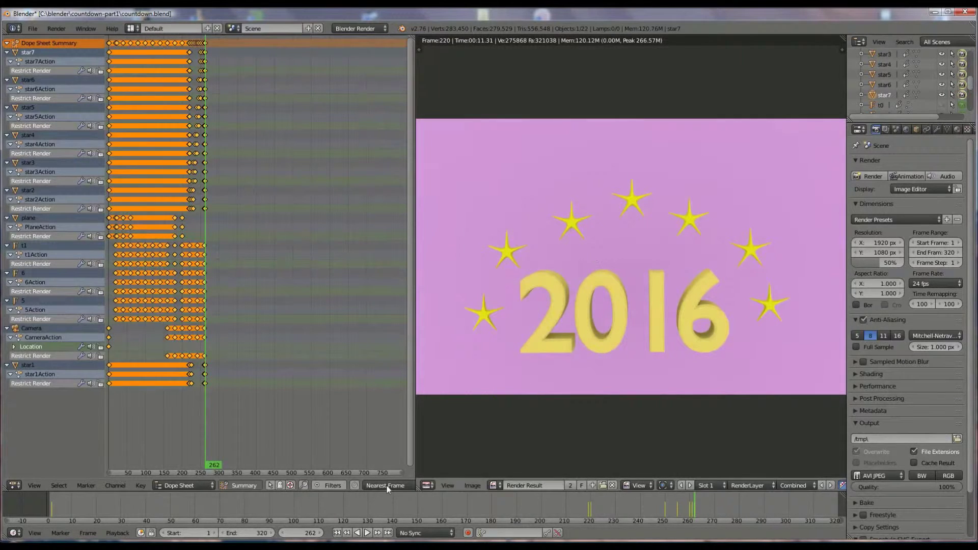
Step: At frame 263, disable rendering for star1 through star7 and keyframe each one
click(321, 533)
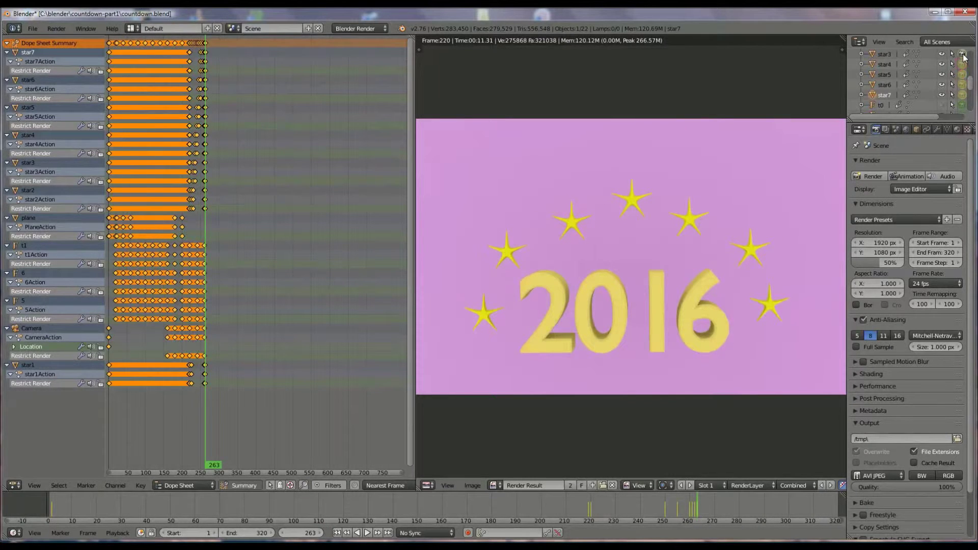
scroll(963, 66, up, 3)
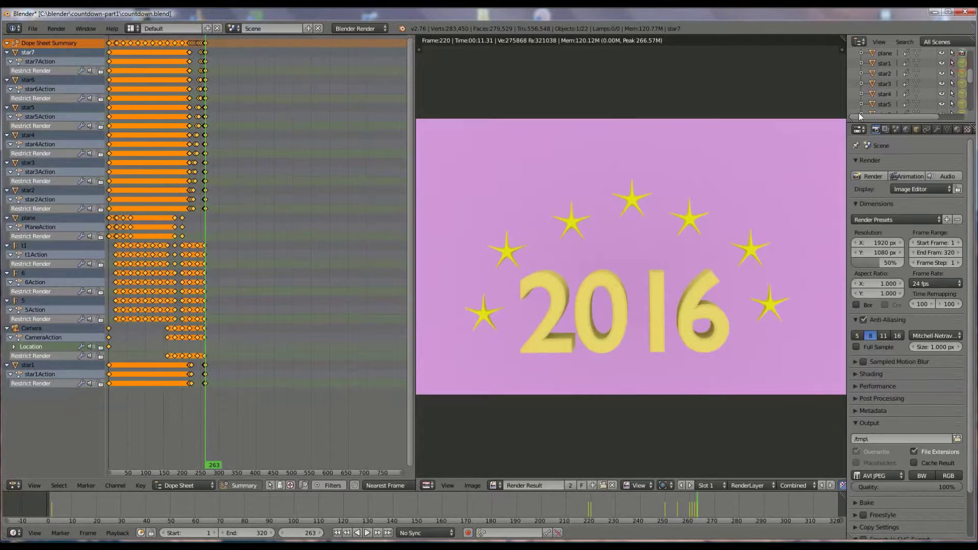
Step: At frame 264, enable rendering for star1 through star7 and keyframe each one
click(321, 534)
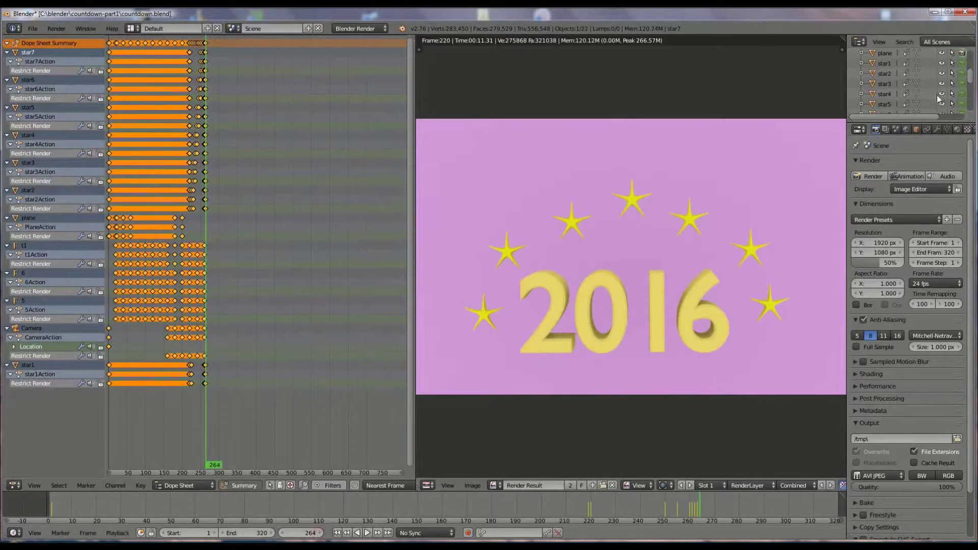
click(962, 63)
click(962, 73)
click(962, 83)
click(962, 95)
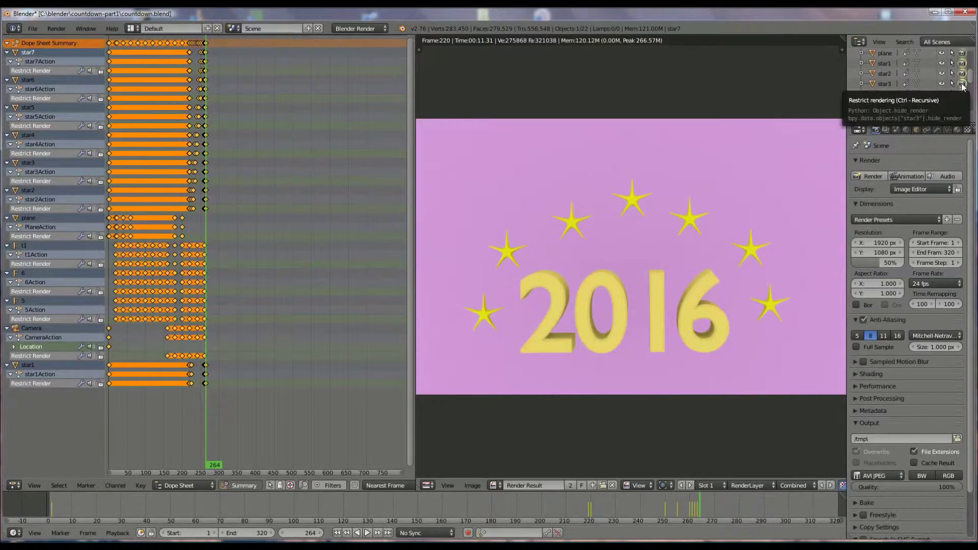
click(962, 104)
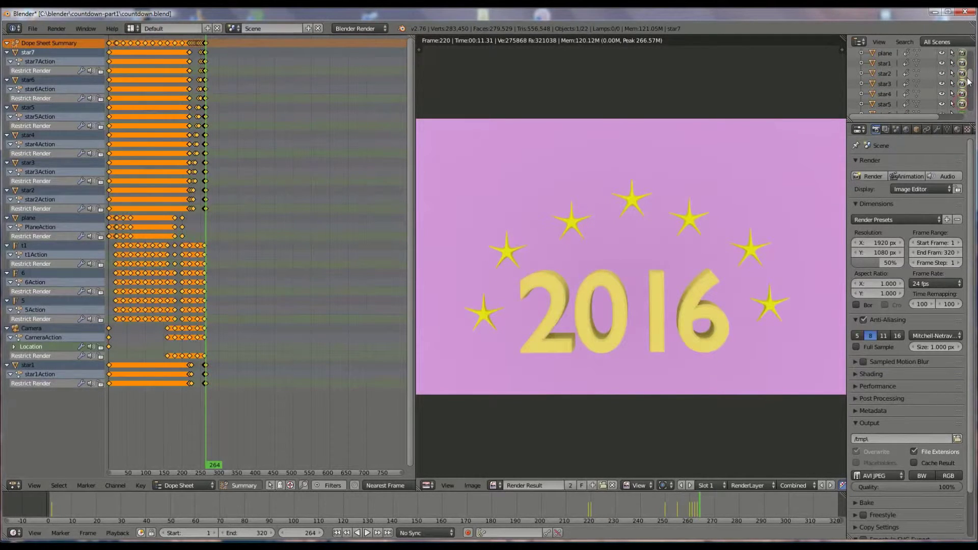
scroll(968, 84, down, 2)
click(962, 90)
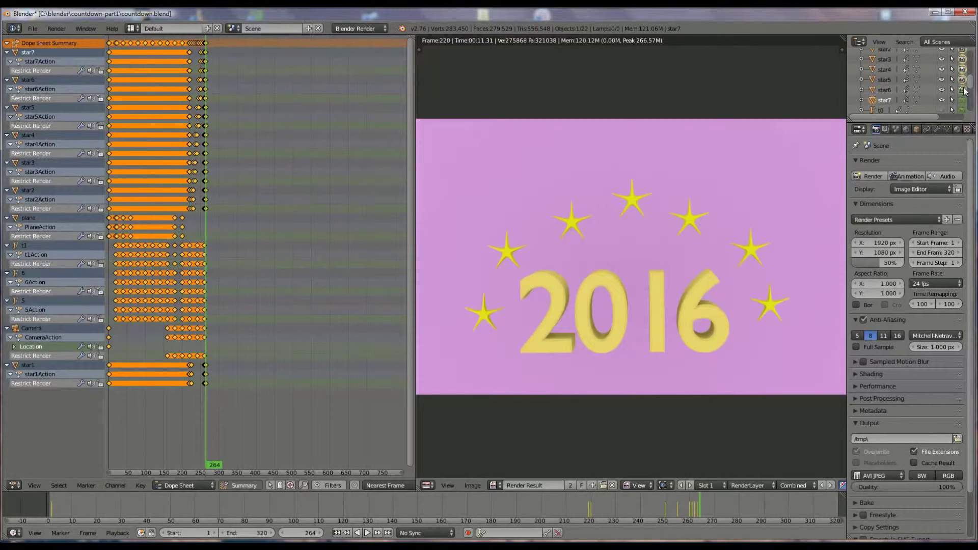
click(962, 100)
drag(918, 121, 916, 172)
scroll(968, 118, up, 1)
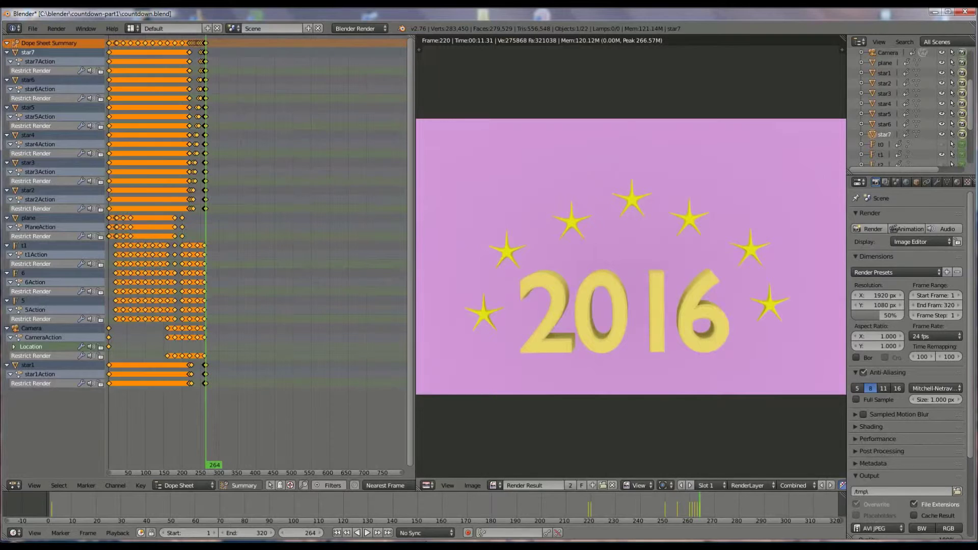
Step: At frame 265, disable rendering for star1 through star7 and keyframe each one
click(321, 534)
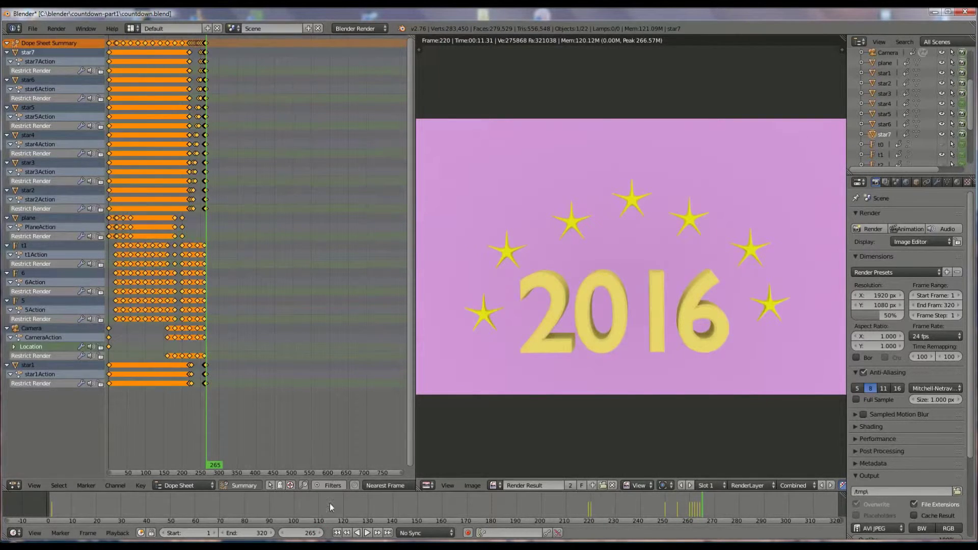
click(283, 535)
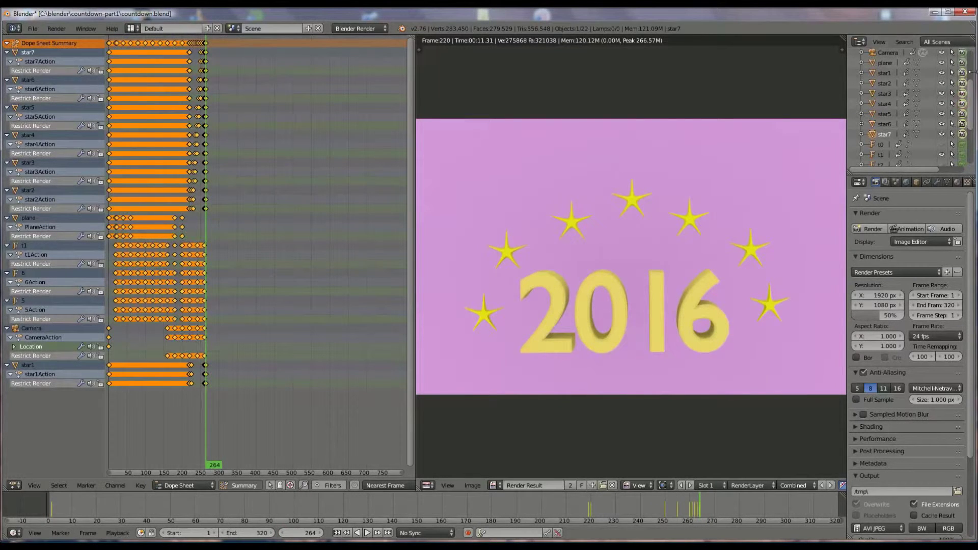
click(318, 534)
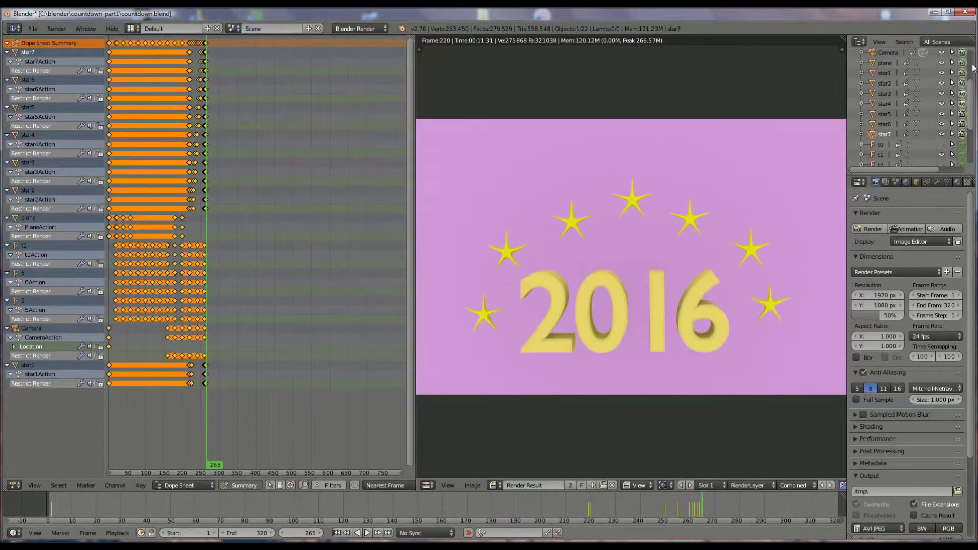
click(963, 73)
click(963, 83)
click(962, 94)
click(962, 104)
click(963, 114)
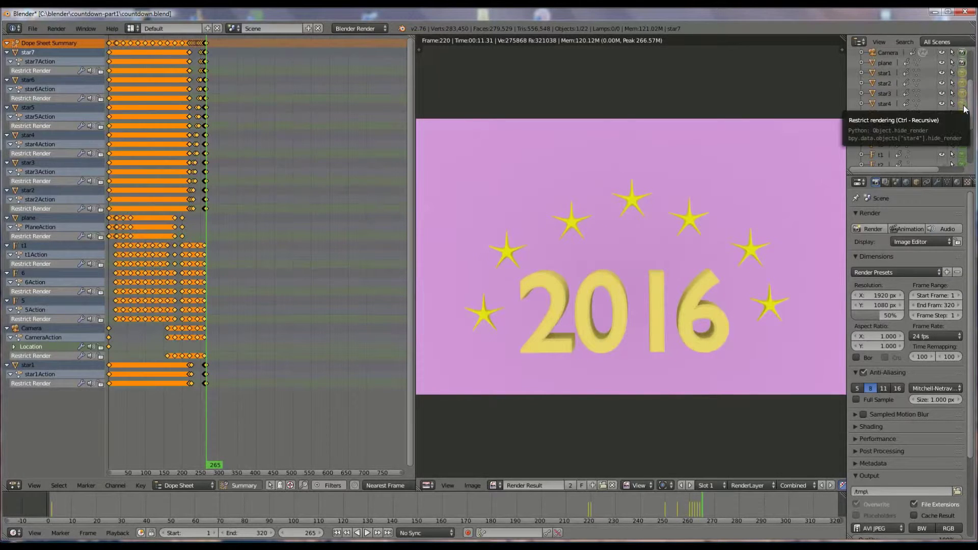
click(962, 123)
click(963, 134)
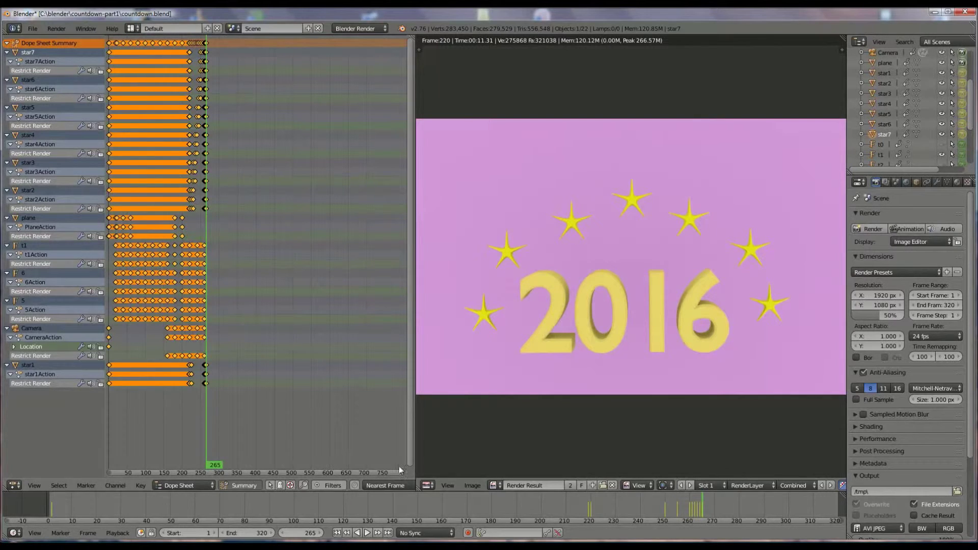
Step: Step through frames 259 to 265 to check the stars' alternating render visibility
click(686, 514)
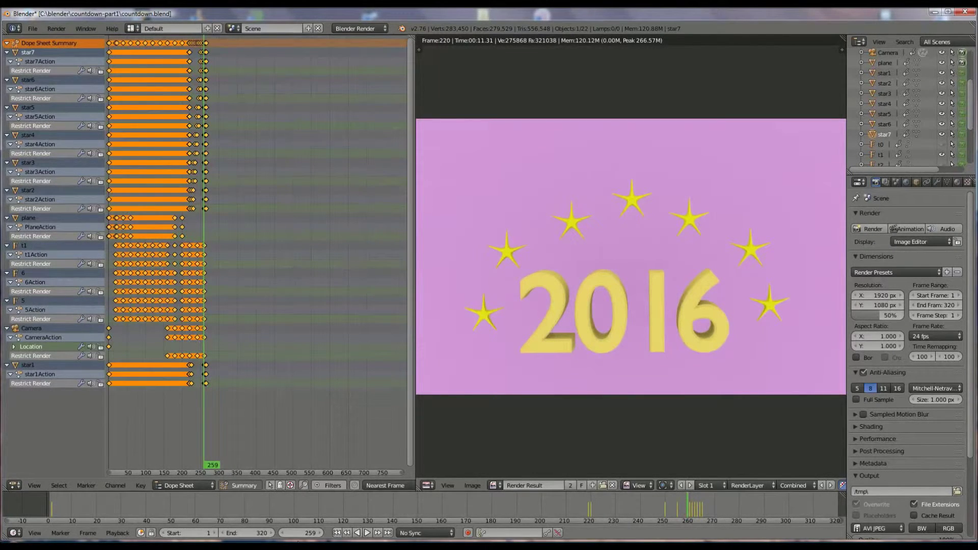
click(320, 534)
click(320, 533)
click(320, 533)
click(320, 533)
click(320, 533)
click(320, 533)
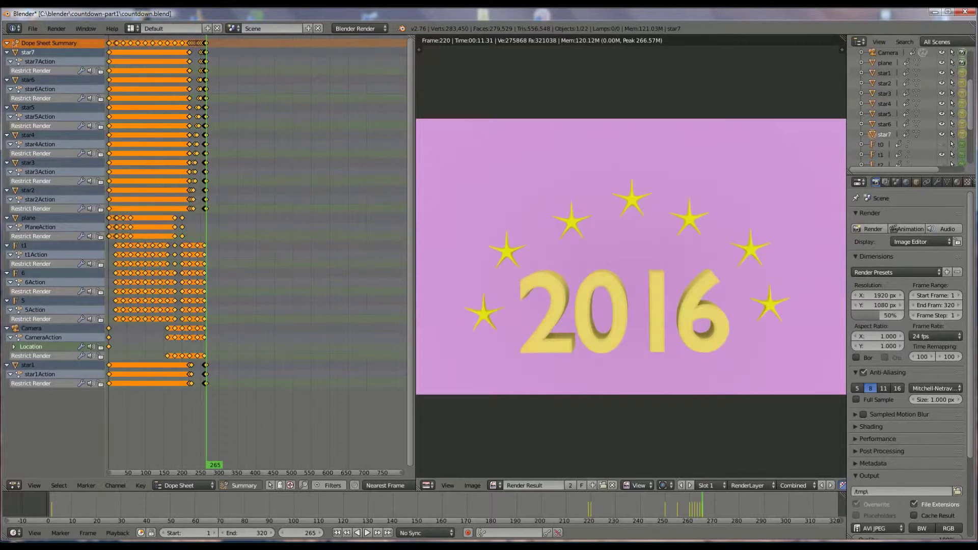
Step: Keyframe render visibility on frames 266, 267 and 268 so that only star1, star2 and star3 render in turn
click(321, 533)
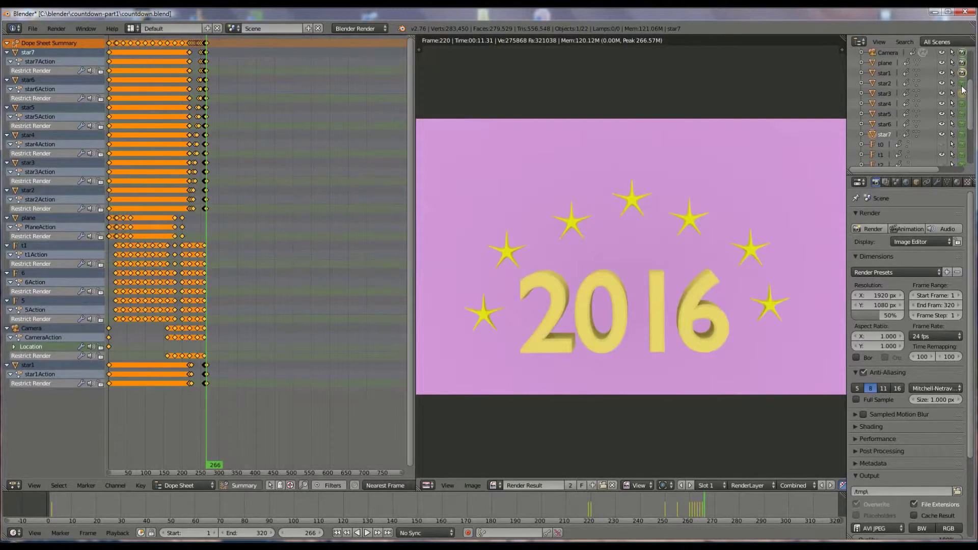
click(321, 533)
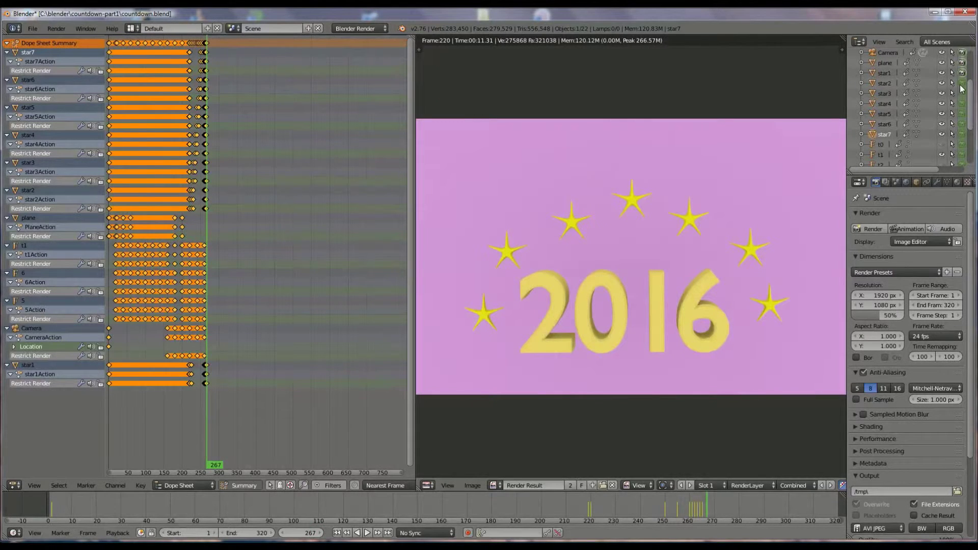
click(962, 73)
click(962, 83)
click(322, 533)
click(963, 83)
click(963, 93)
Step: Keyframe render visibility so that only star4 renders at frame 269 and only star5 at frame 270
click(320, 533)
click(962, 94)
click(962, 104)
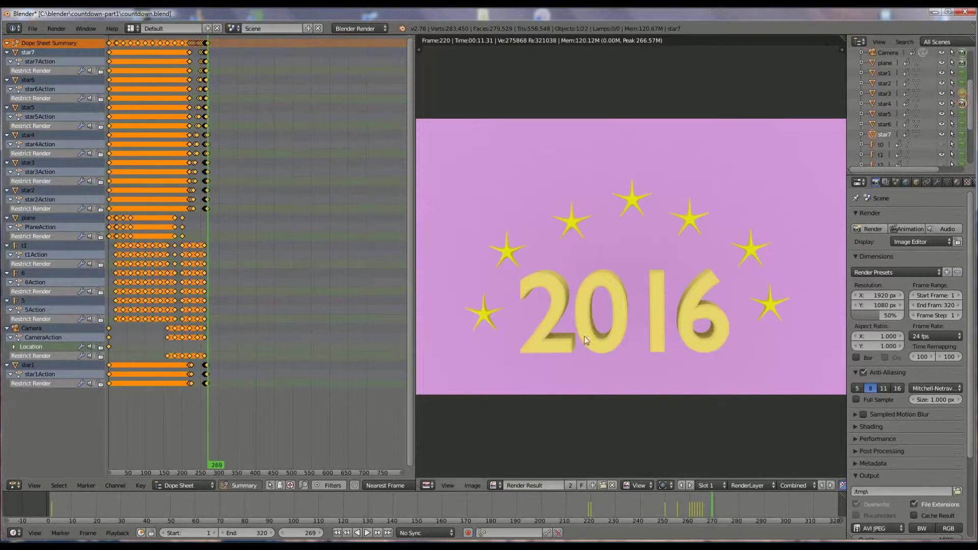
click(321, 534)
click(962, 113)
Step: Keyframe render visibility so that only star6 renders at frame 271 and only star7 at frame 272
click(320, 533)
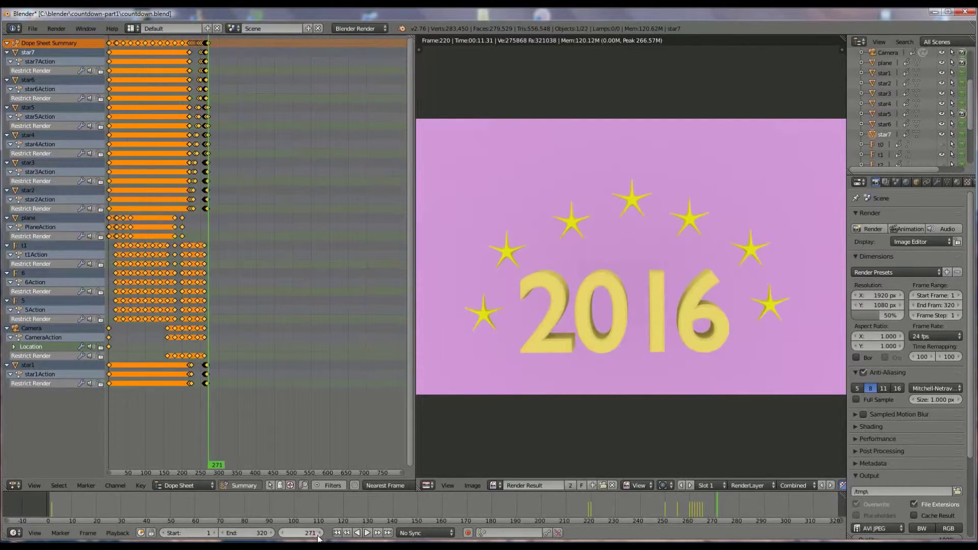
click(963, 114)
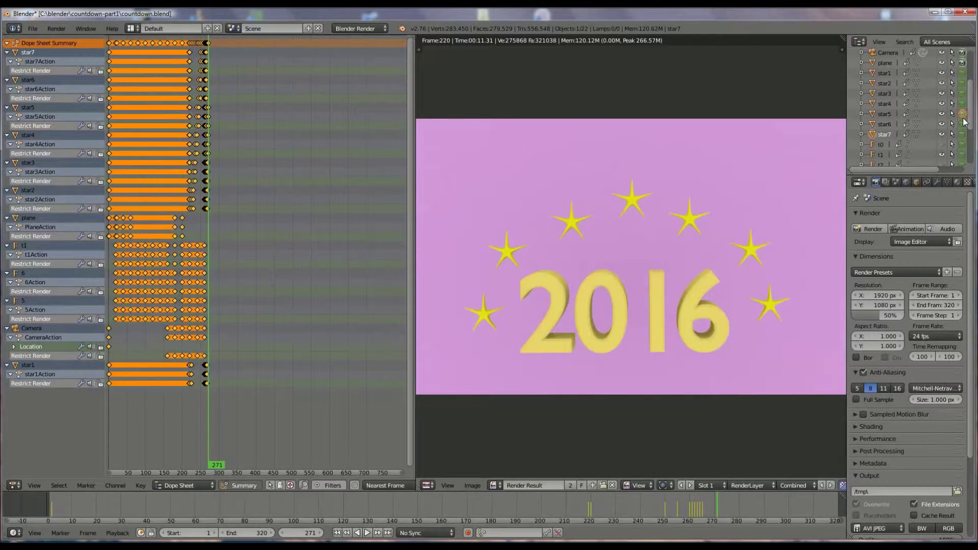
click(962, 124)
click(325, 534)
click(962, 134)
Step: Start the reverse sequence by keyframing only star6 to render at frame 274 and only star5 at frame 275
click(319, 534)
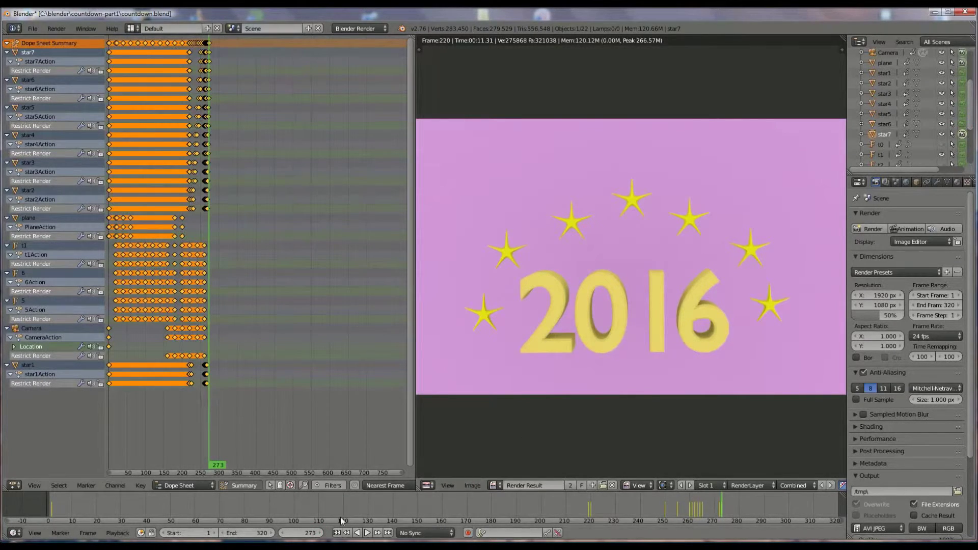
click(320, 534)
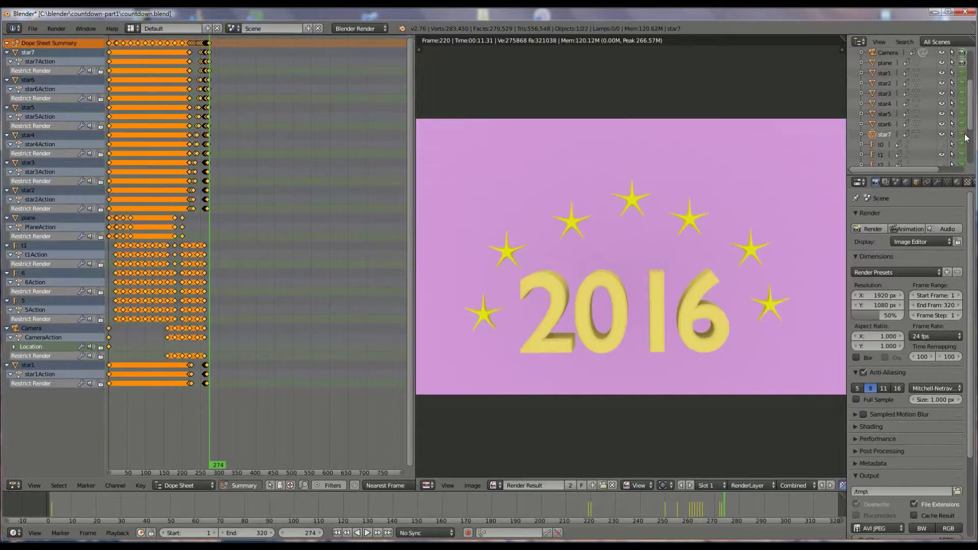
click(962, 123)
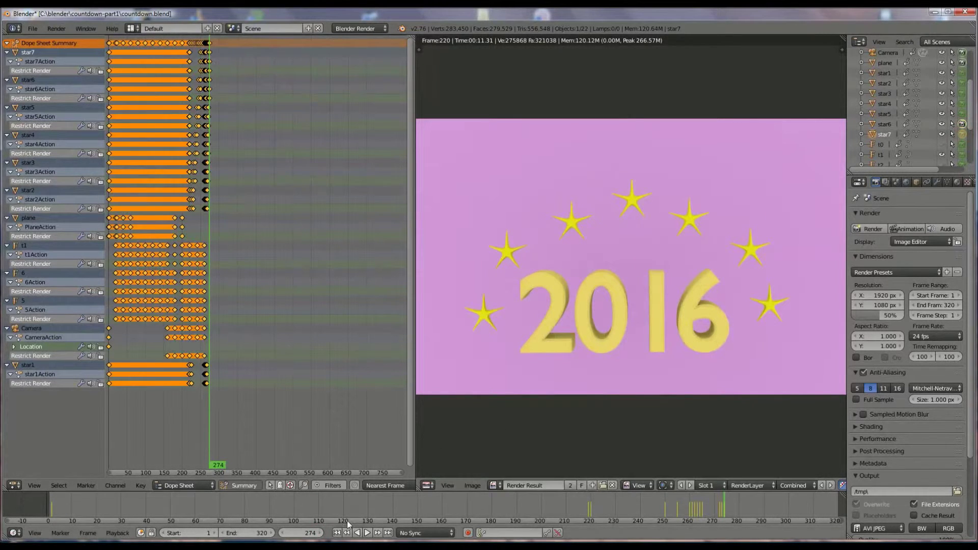
click(320, 533)
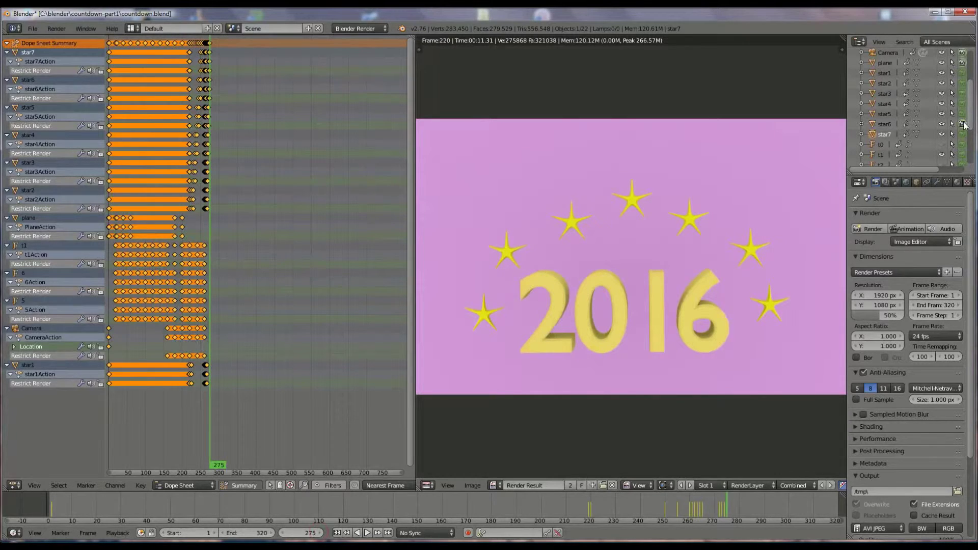
click(962, 125)
Step: Keyframe render visibility on frames 276, 277 and 278 so that only star4, star3 and star2 render in turn
click(319, 533)
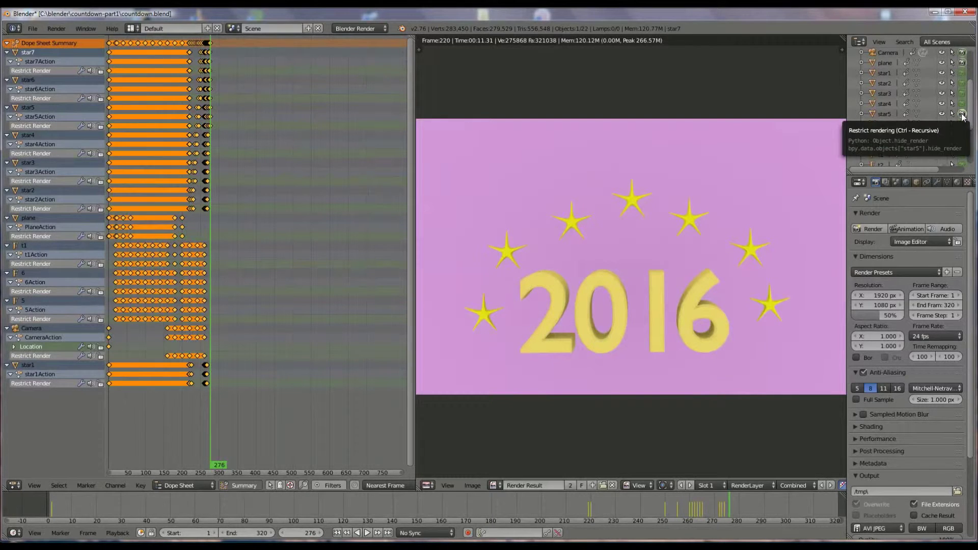
click(962, 114)
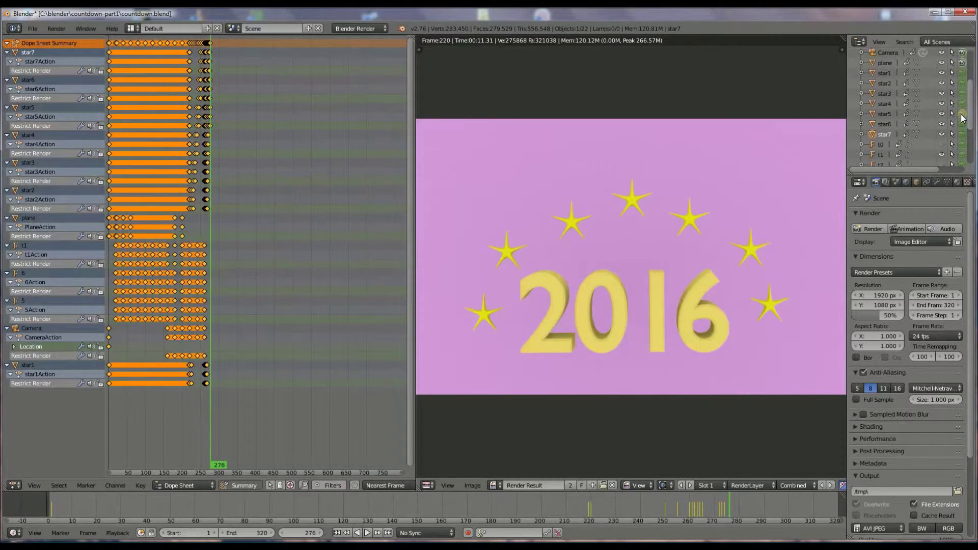
click(963, 104)
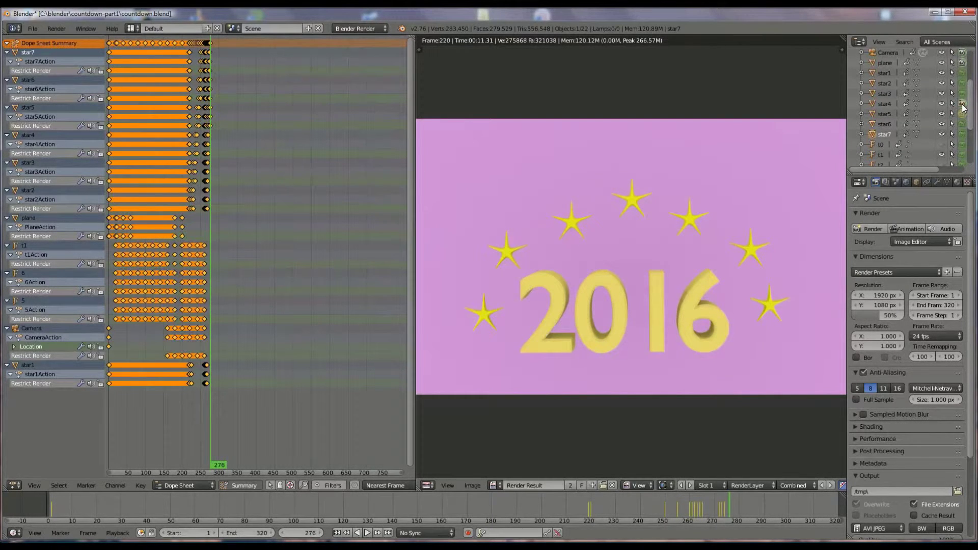
click(320, 533)
click(320, 533)
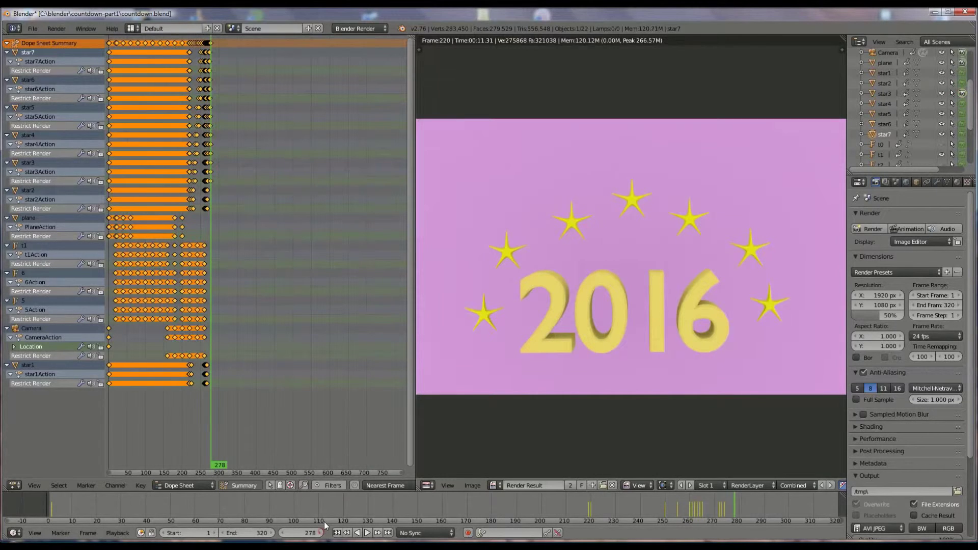
click(964, 94)
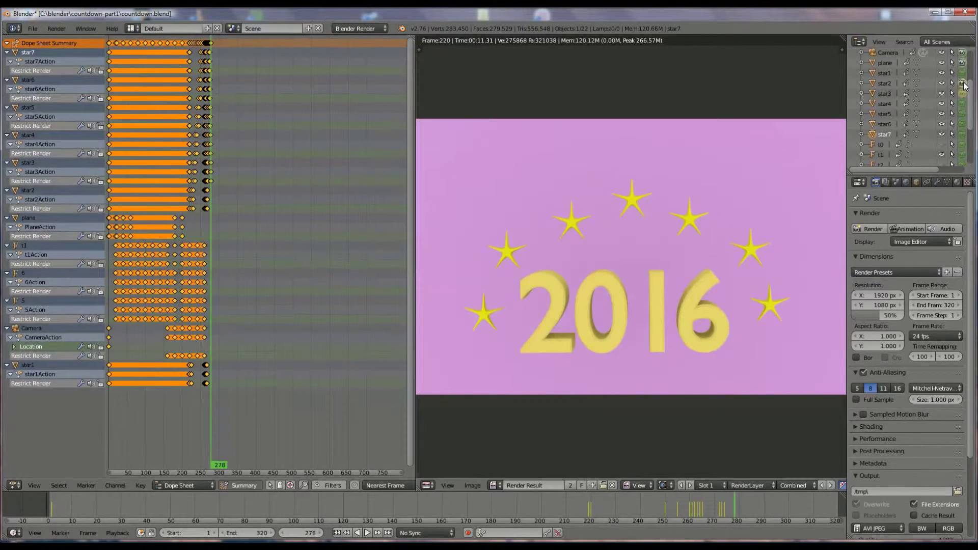
Step: Keyframe render visibility so that only star1 renders at frame 279 and no star renders at frame 280
click(319, 533)
click(963, 83)
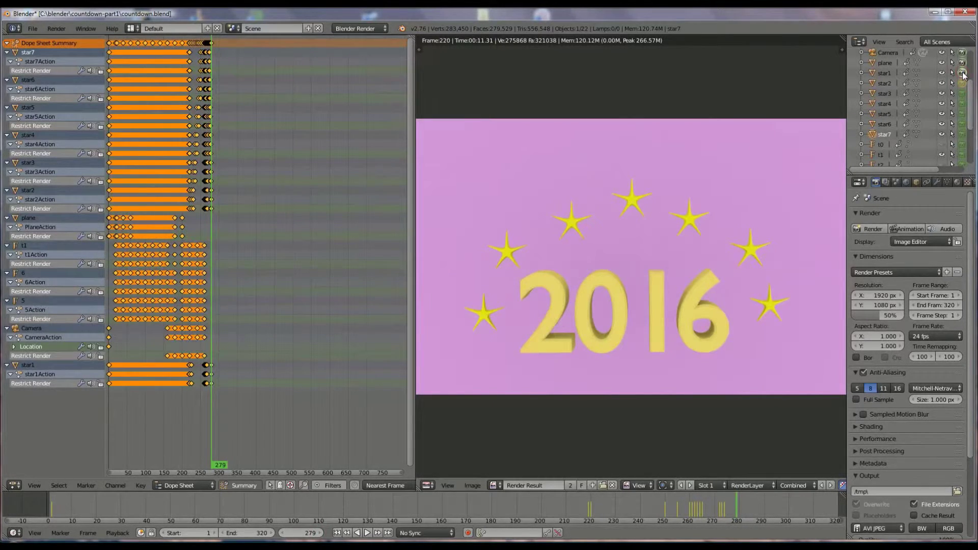
click(320, 533)
click(962, 73)
Step: At frame 281, enable rendering for star1 through star7 and keyframe each one
click(320, 533)
click(963, 83)
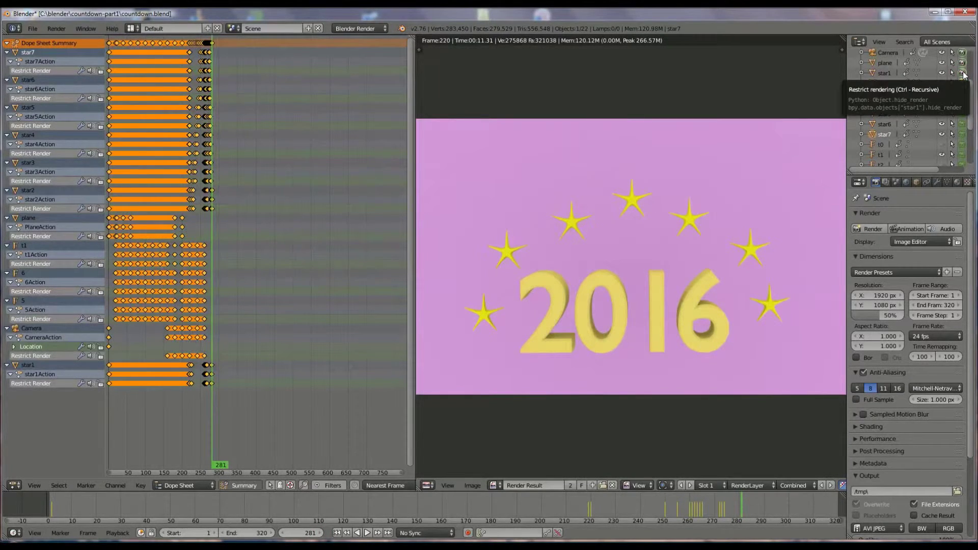
click(963, 93)
click(963, 103)
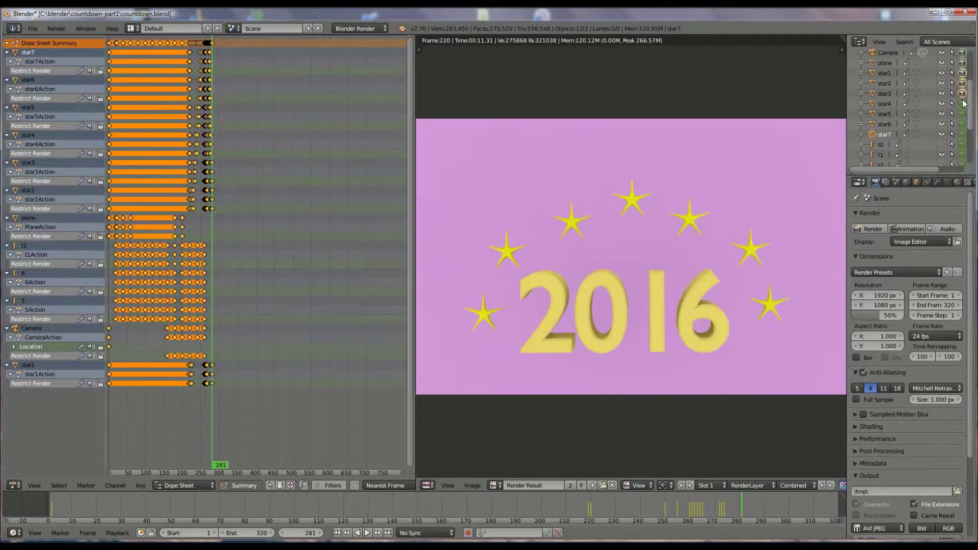
click(963, 113)
click(962, 134)
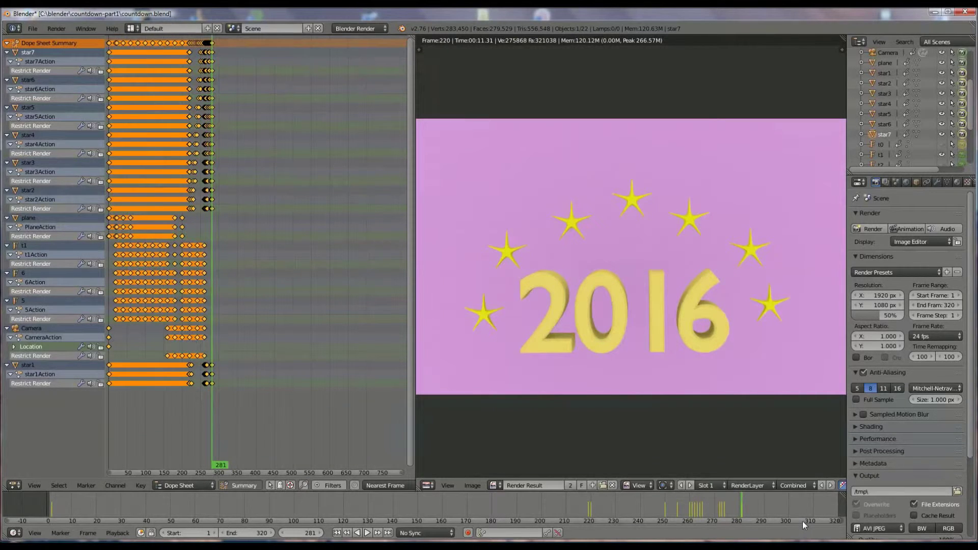
Step: Set the animation's end frame to 300 and return to frame 1
click(262, 533)
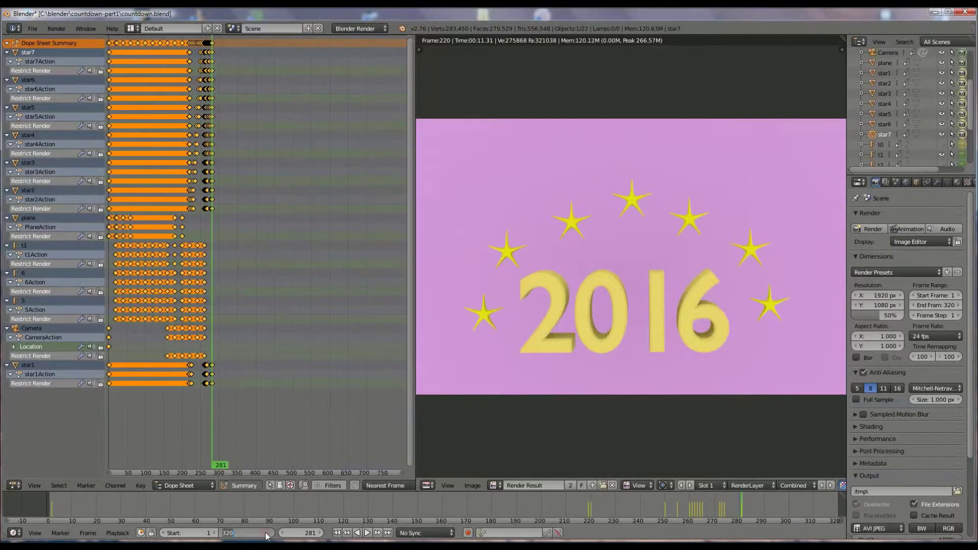
text(300)
key(Return)
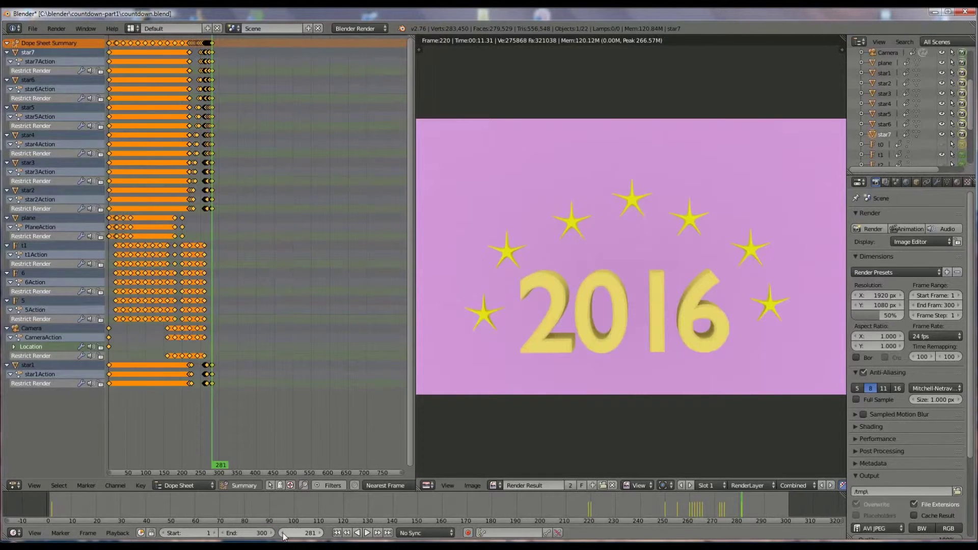
click(337, 533)
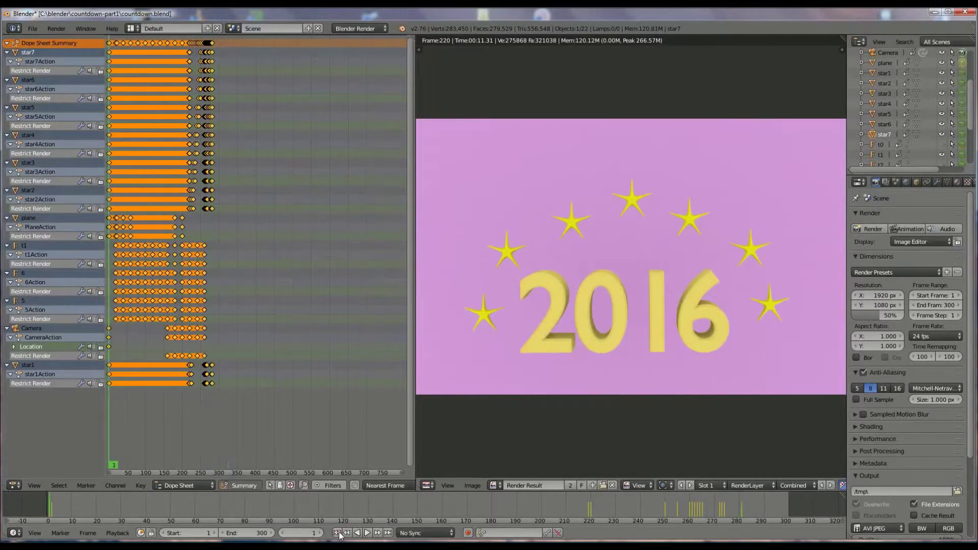
Step: Render the full countdown animation, play back the rendered video, and close the player
click(909, 229)
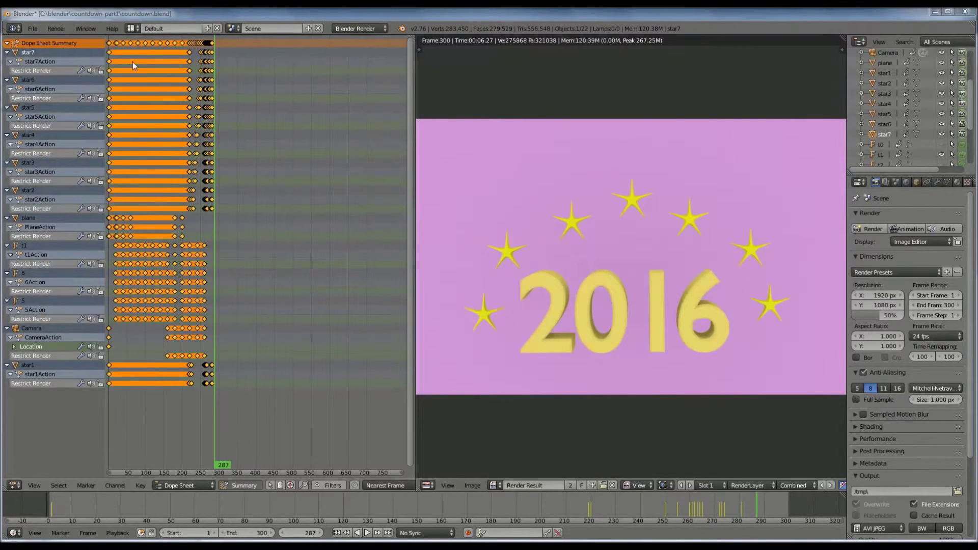
click(57, 29)
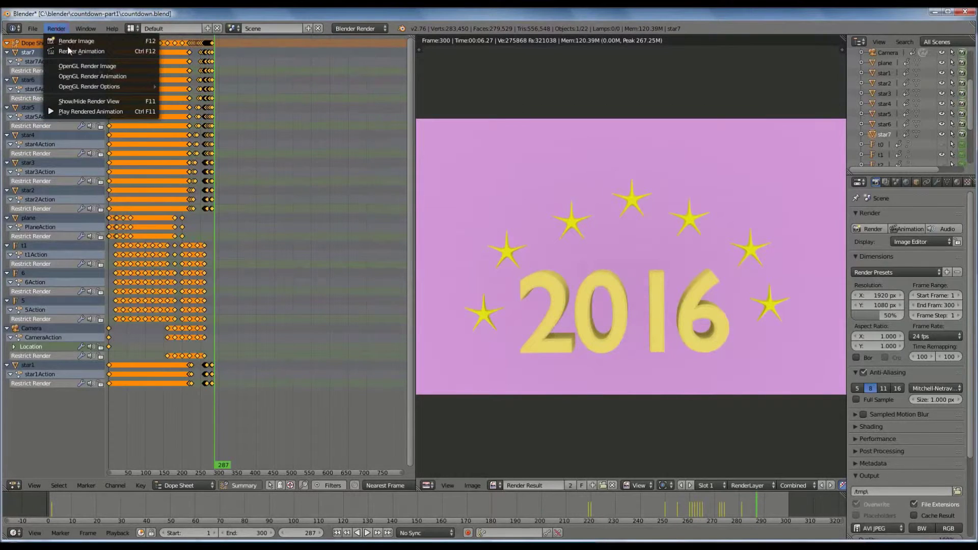
click(91, 112)
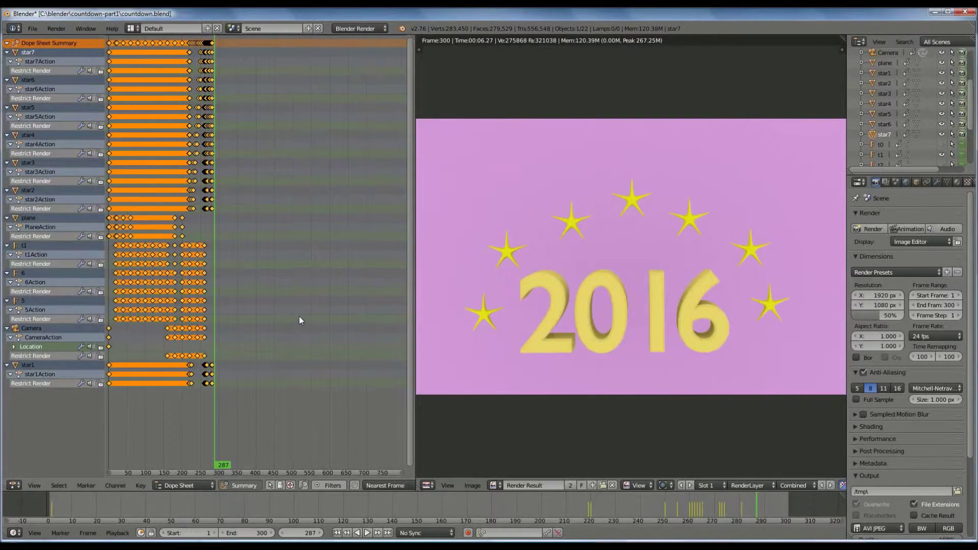
drag(306, 256, 385, 125)
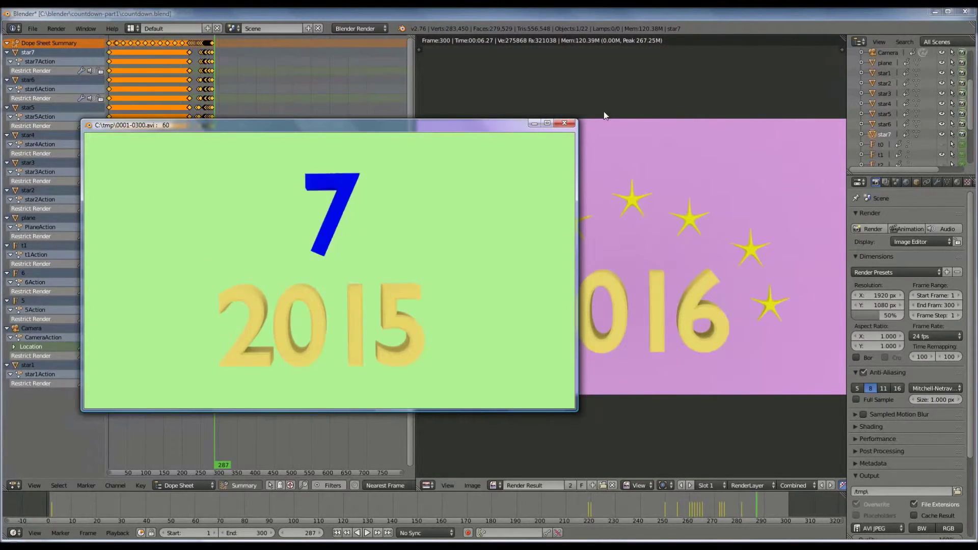
click(570, 121)
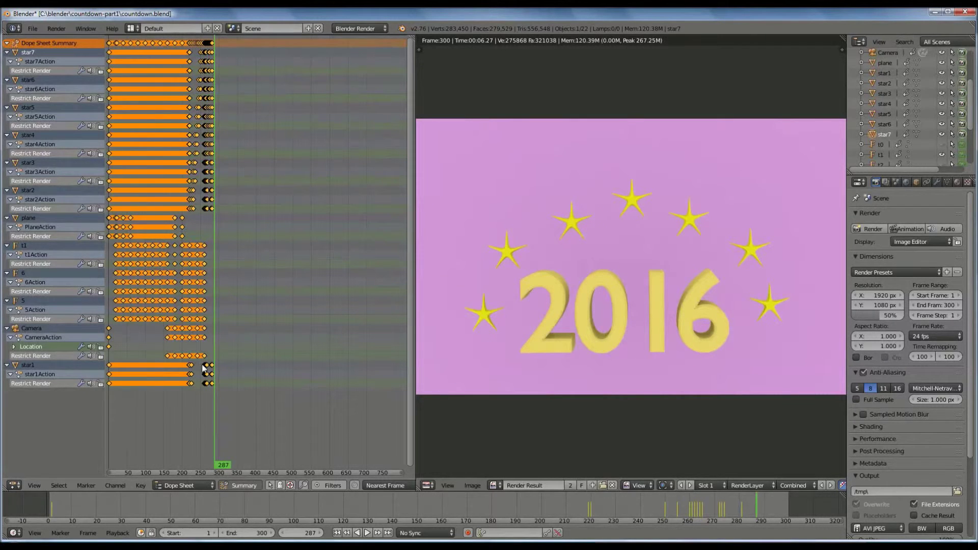
Step: Examine the stars' render visibility keyframes from frame 260 onward in the dope sheet, ending on frame 281
scroll(203, 332, up, 1)
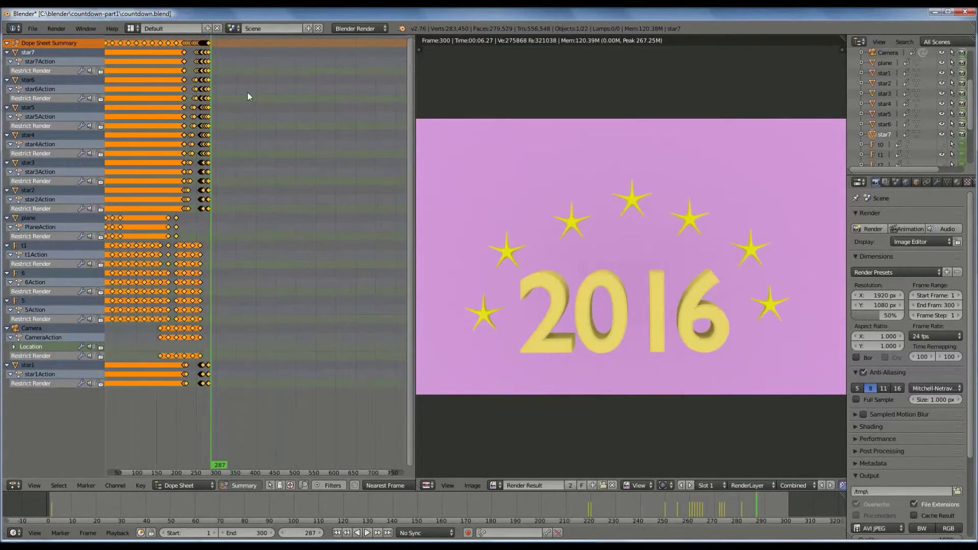
scroll(162, 299, up, 2)
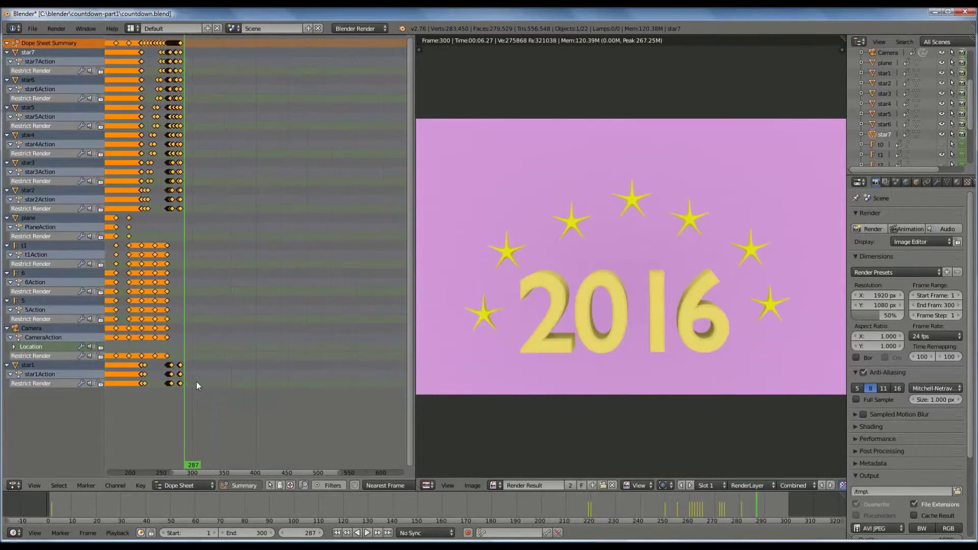
drag(228, 474, 194, 476)
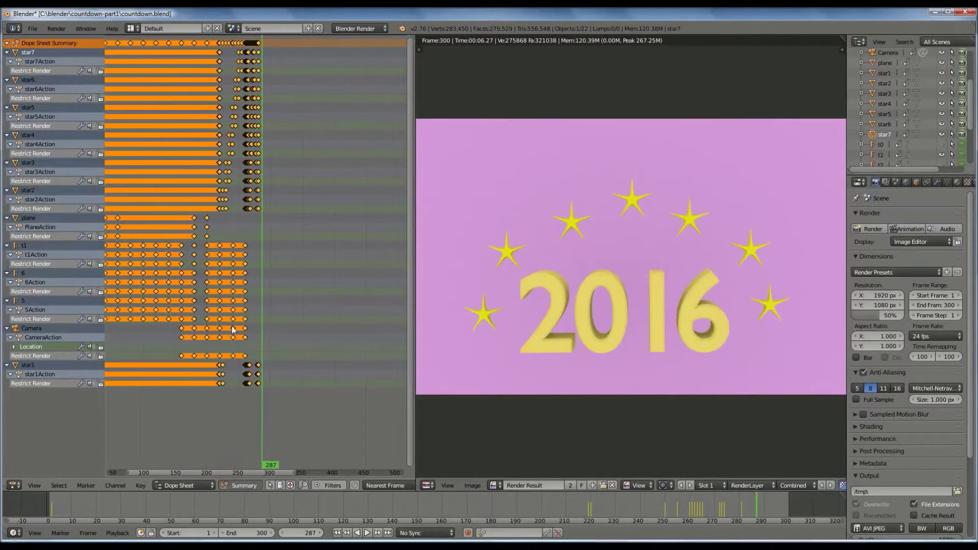
scroll(237, 306, up, 6)
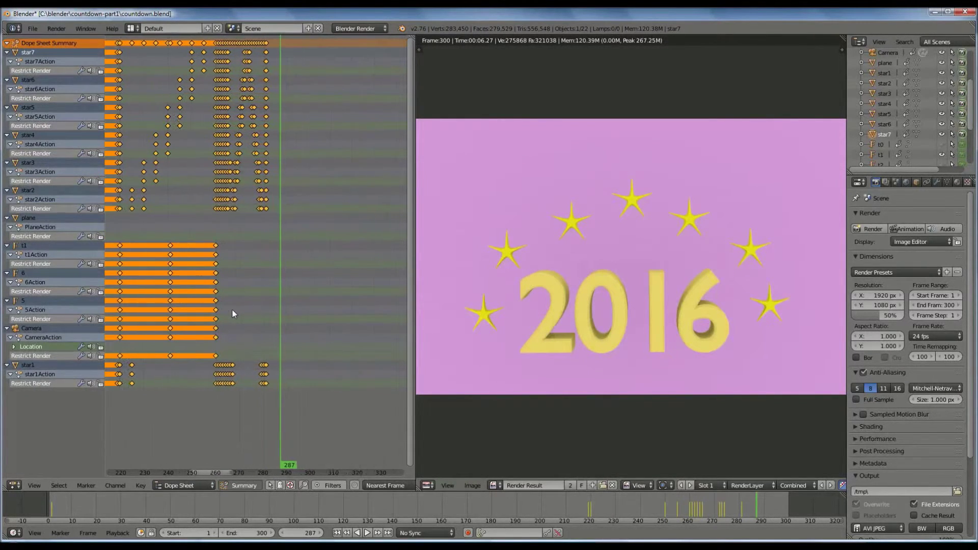
scroll(232, 319, up, 1)
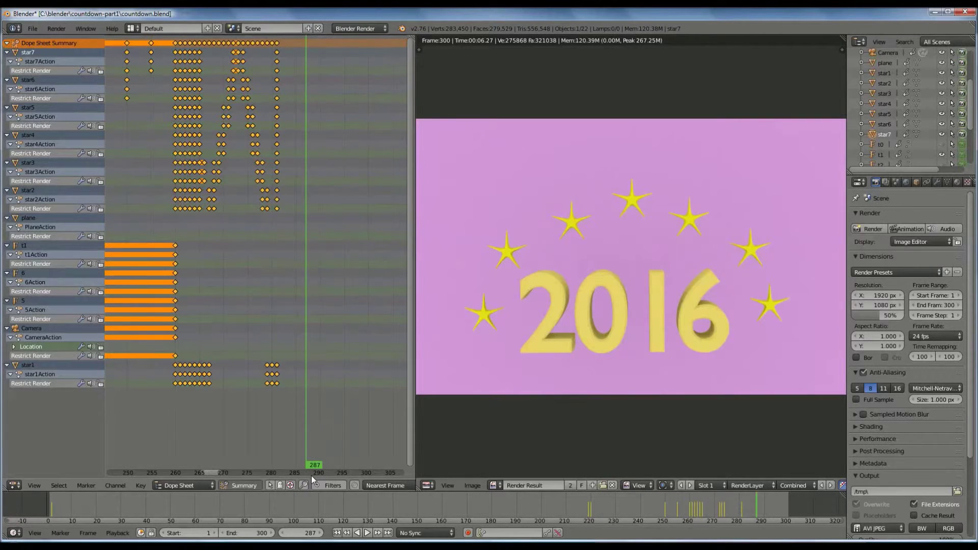
drag(221, 472, 207, 473)
scroll(207, 472, up, 1)
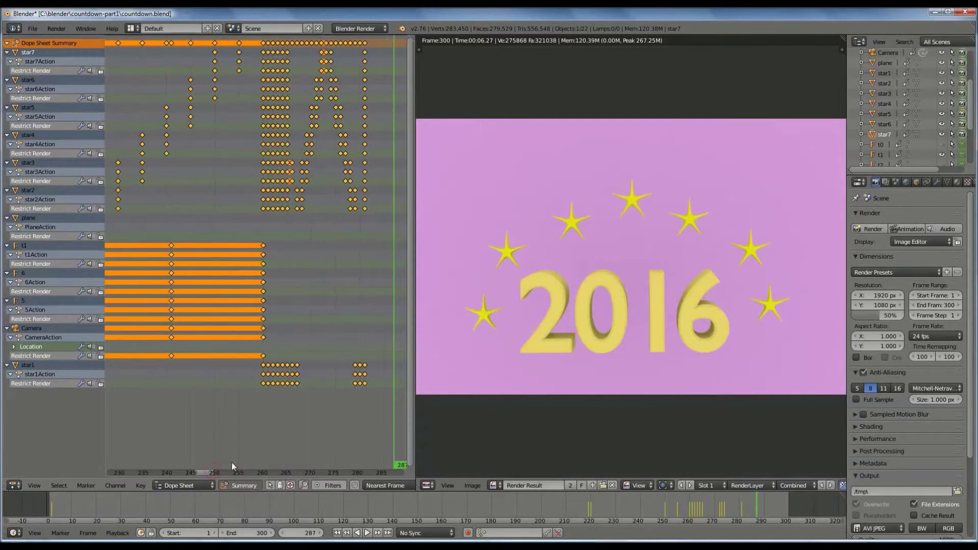
drag(208, 472, 212, 472)
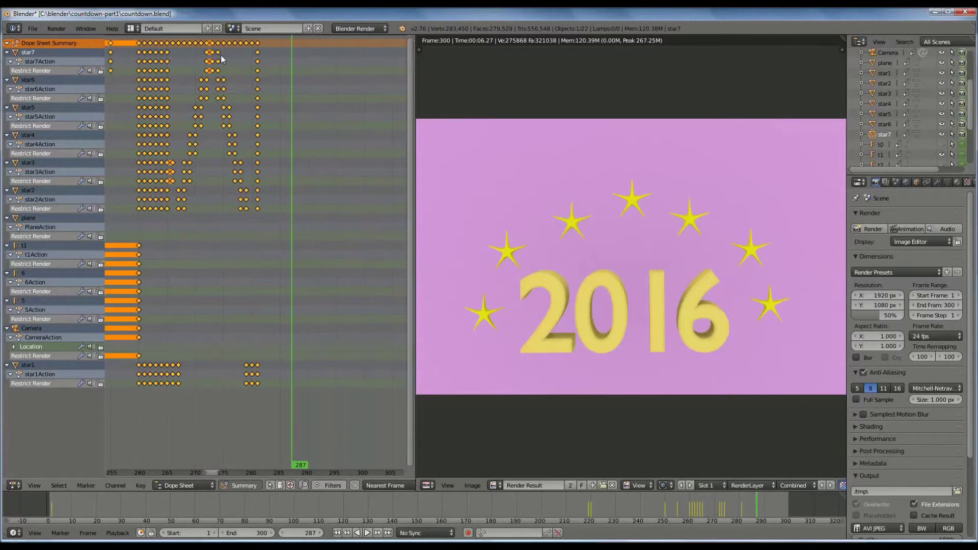
click(258, 182)
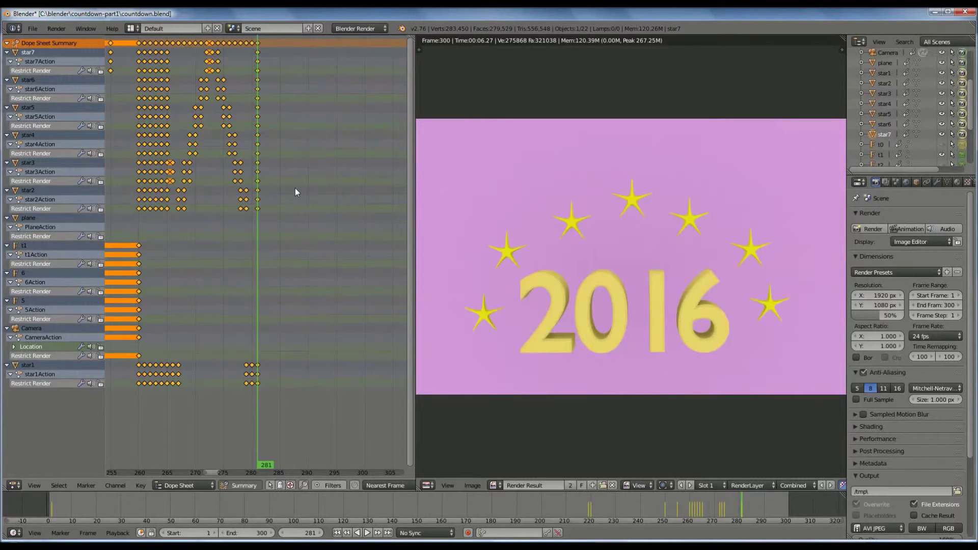
Step: Select only the keyframes of all seven stars at frame 281 and try to shift them forward by one frame
key(b)
drag(294, 244, 255, 28)
key(a)
key(b)
drag(284, 234, 256, 35)
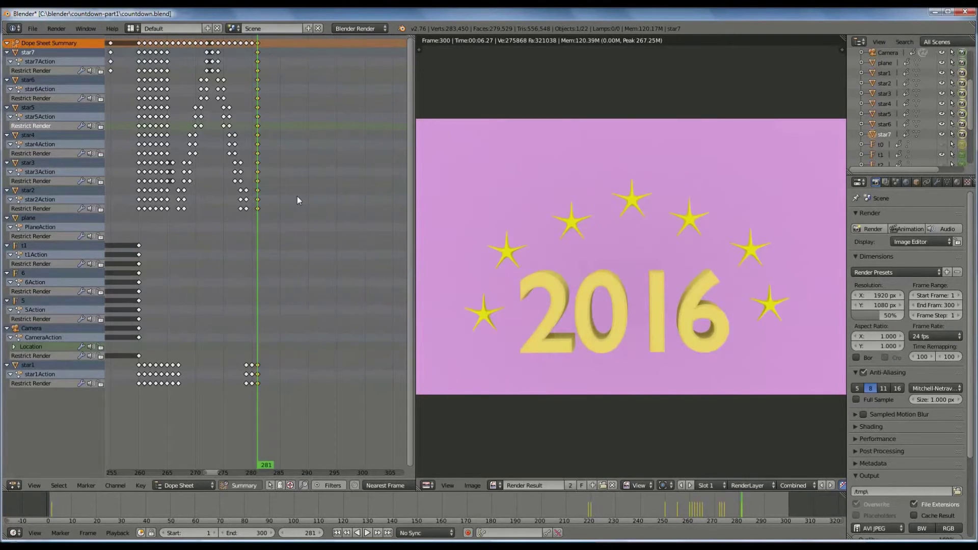
key(g)
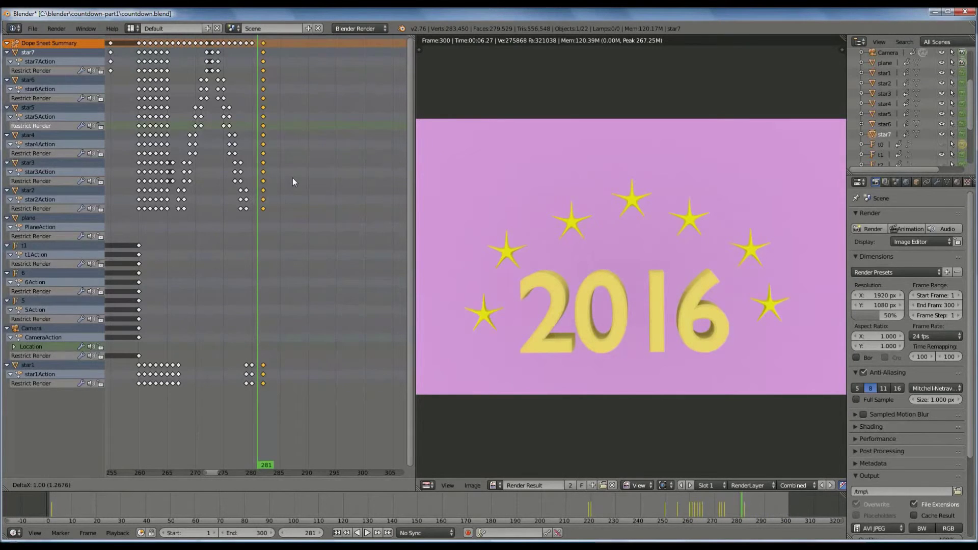
right_click(296, 180)
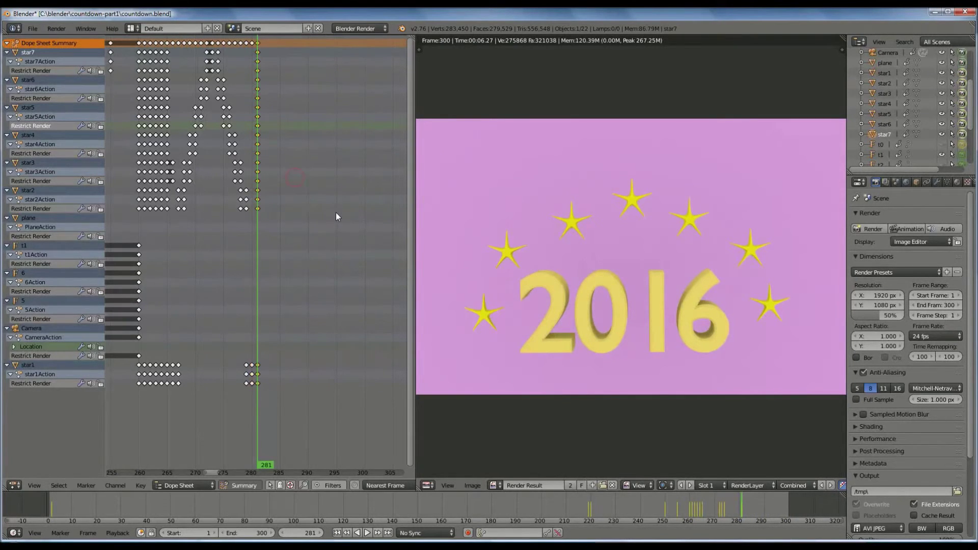